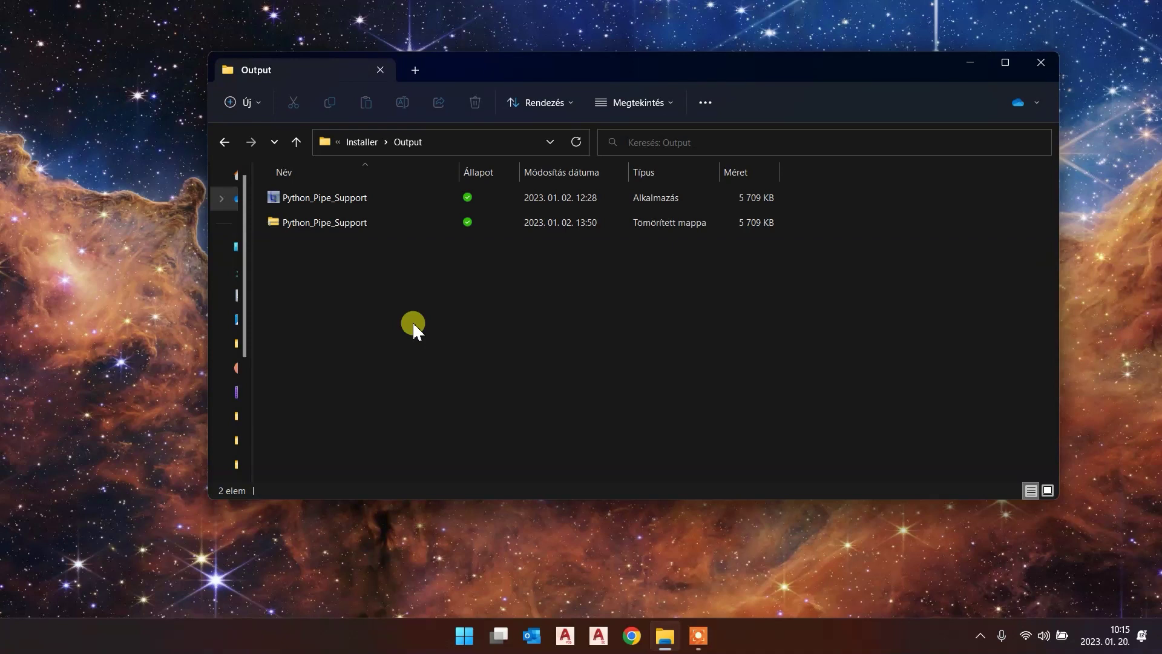
# Start the Python_Pipe_Support installer and confirm installing its scripts into CPAK_Common
pyautogui.doubleClick(343, 201)
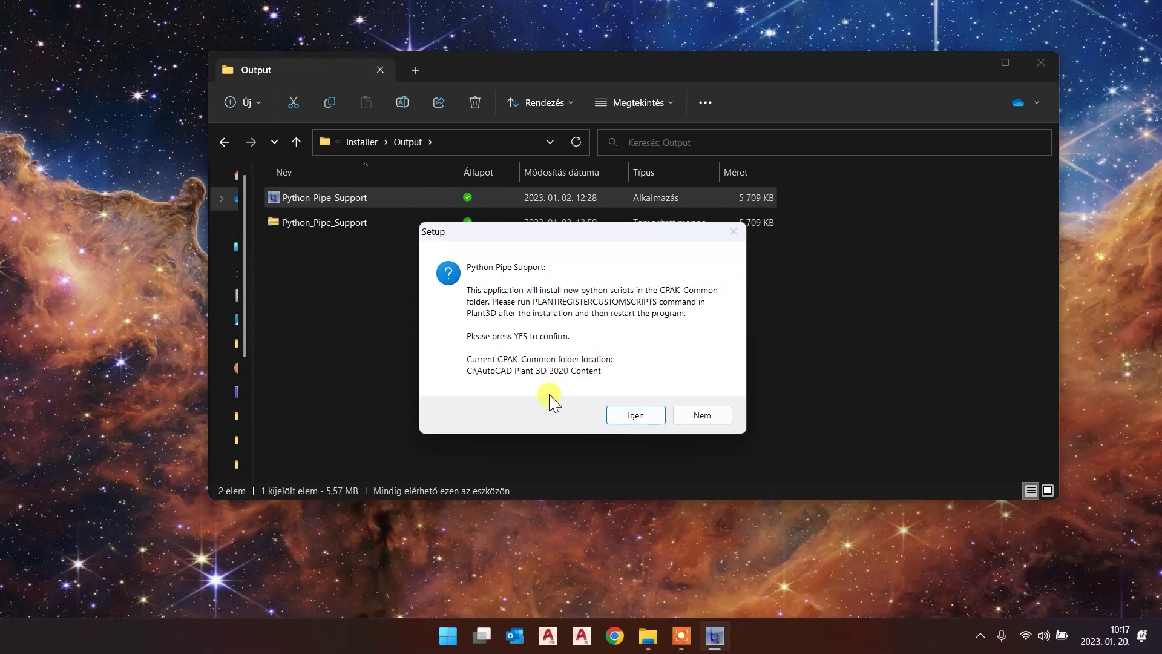
pyautogui.click(633, 417)
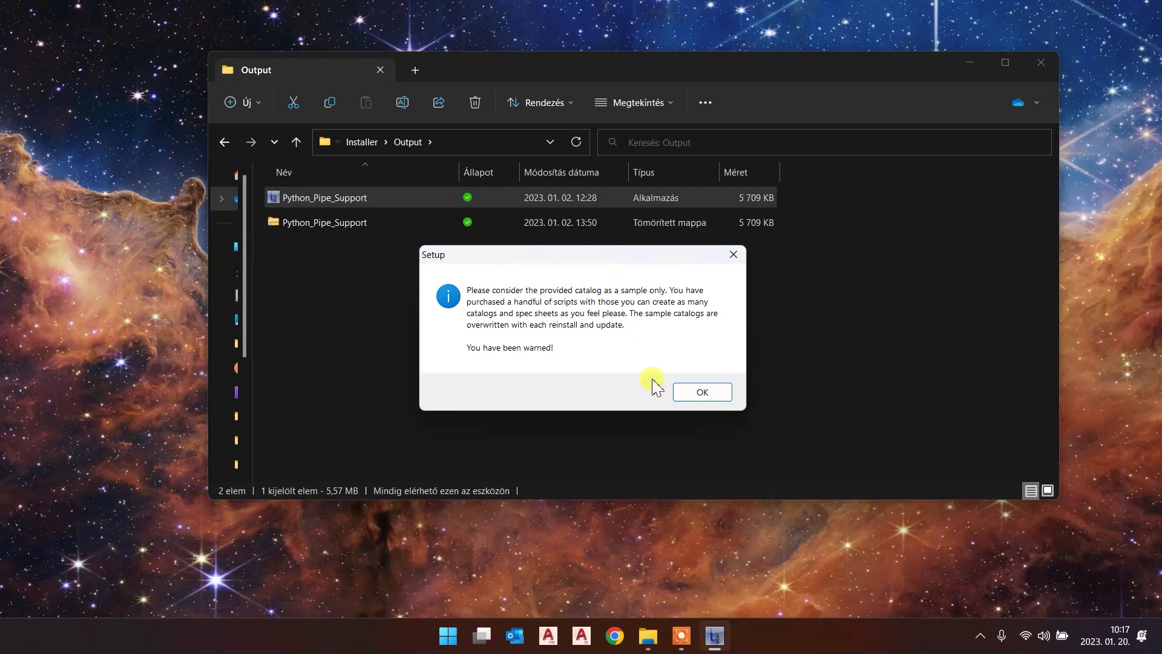
# Acknowledge the sample-catalog warning and review the default destination path
pyautogui.click(696, 390)
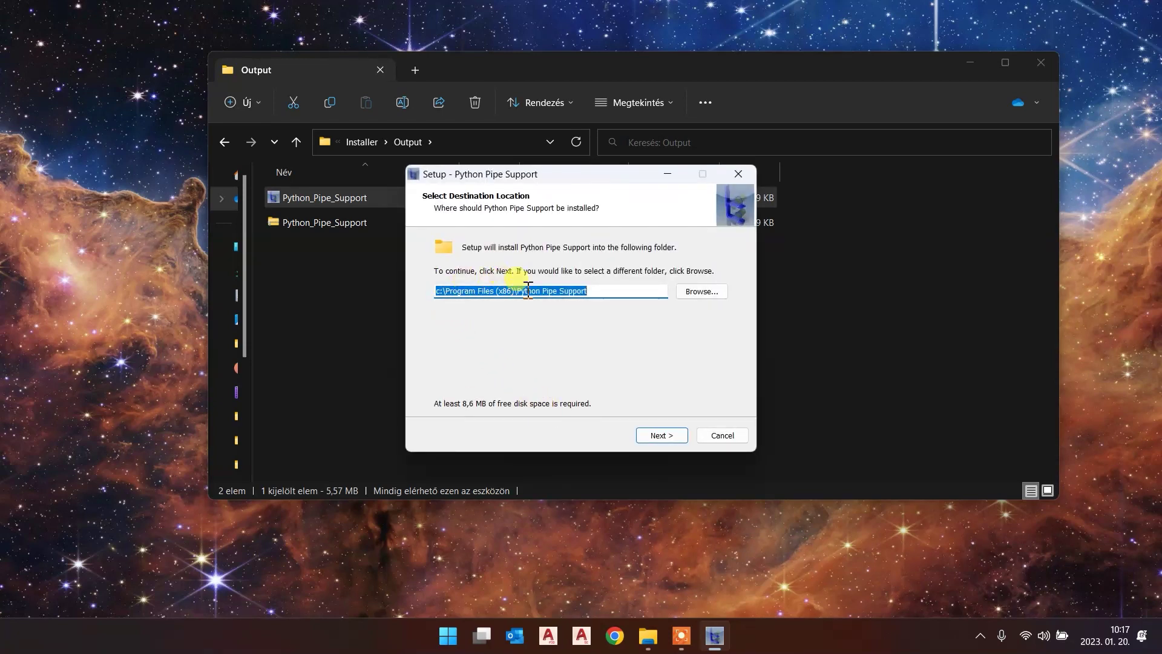
pyautogui.click(606, 292)
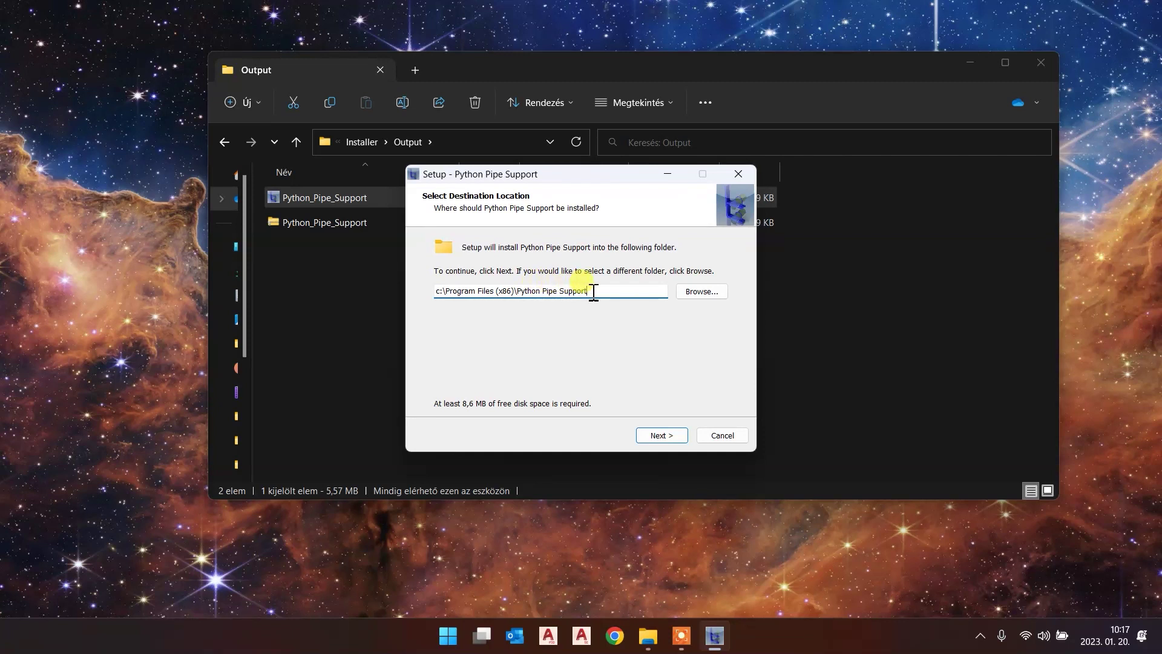
pyautogui.moveTo(599, 294); pyautogui.dragTo(438, 293)
pyautogui.click(590, 294)
# Install into c:\Program Files (x86)\Python Pipe Support, finish, and launch Plant 3D 2020
pyautogui.click(660, 437)
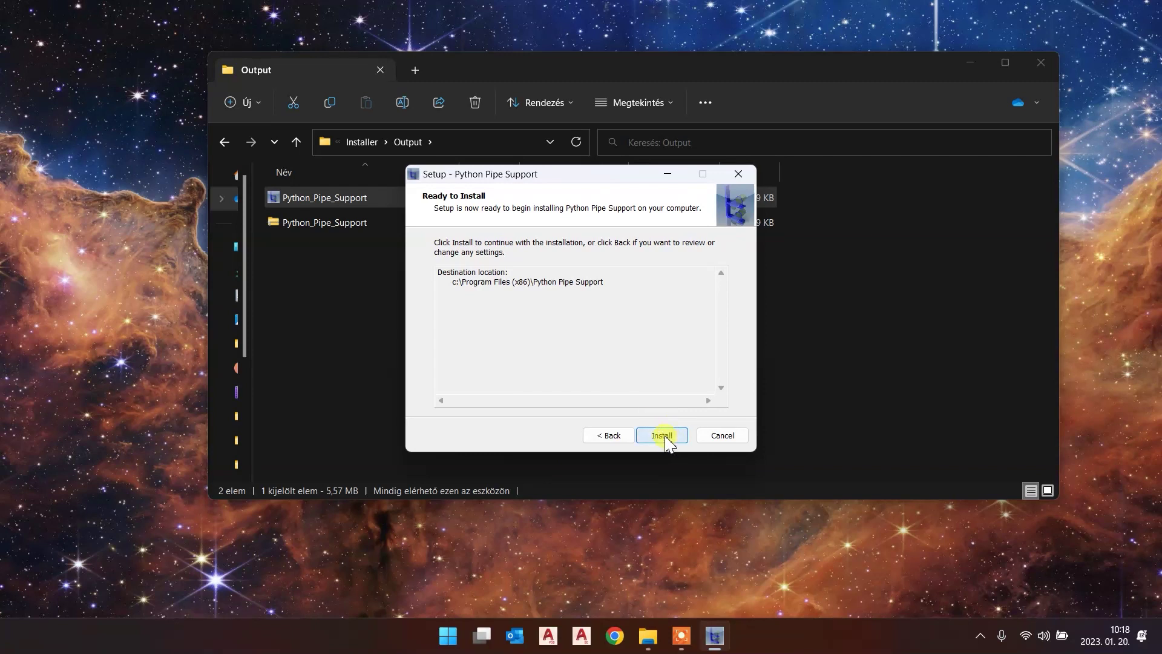
pyautogui.click(663, 436)
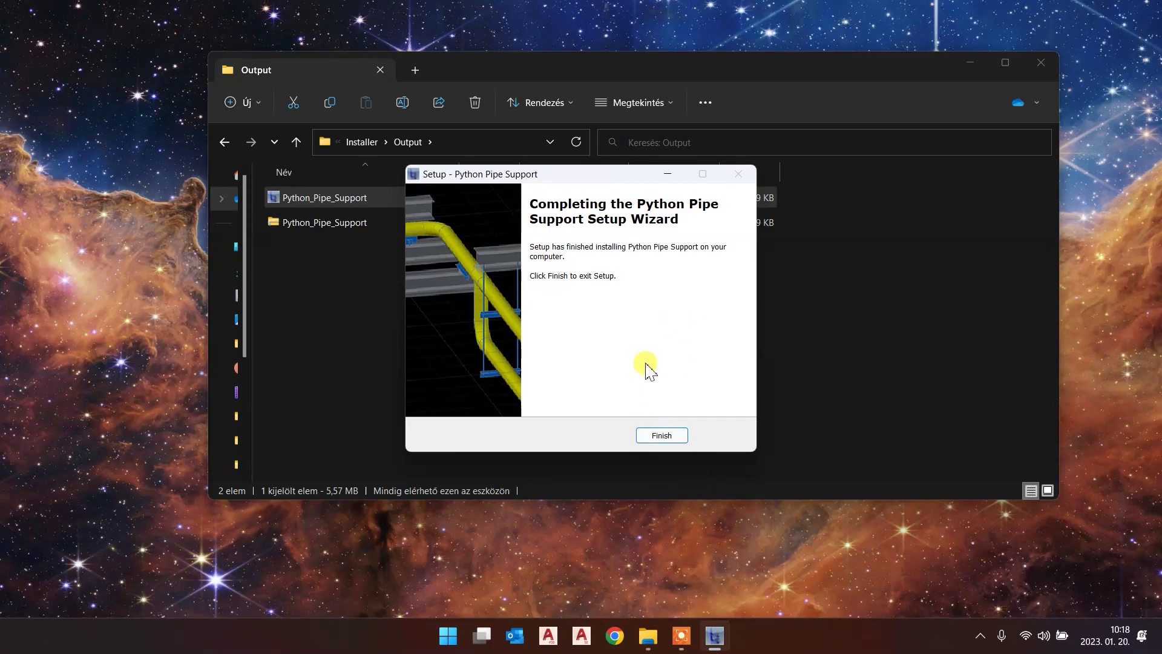
pyautogui.click(662, 436)
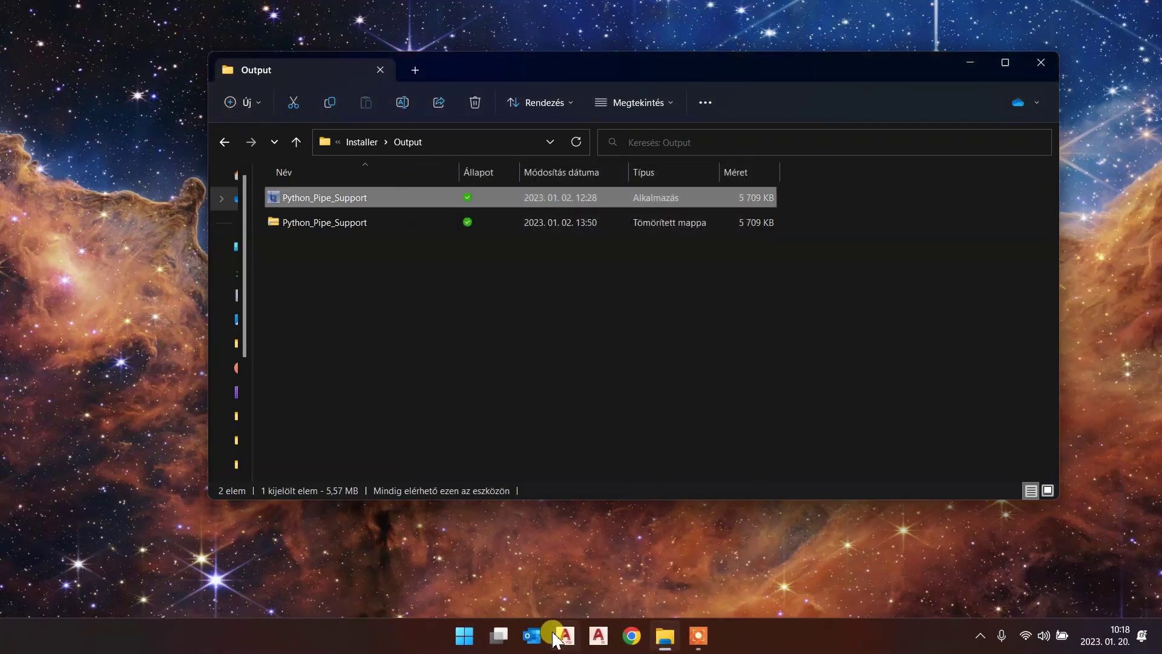
pyautogui.click(553, 633)
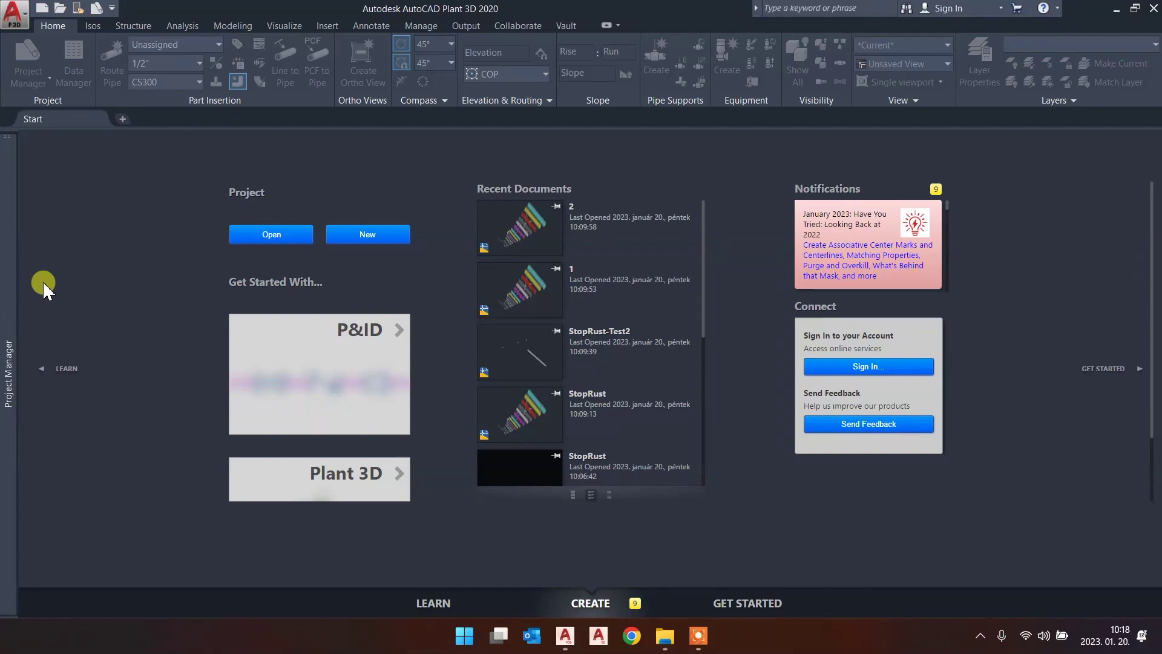
# Create a new drawing named 1.dwg
pyautogui.hotkey('ctrl', 'n')
pyautogui.write('1.dwg')
pyautogui.click(314, 273)
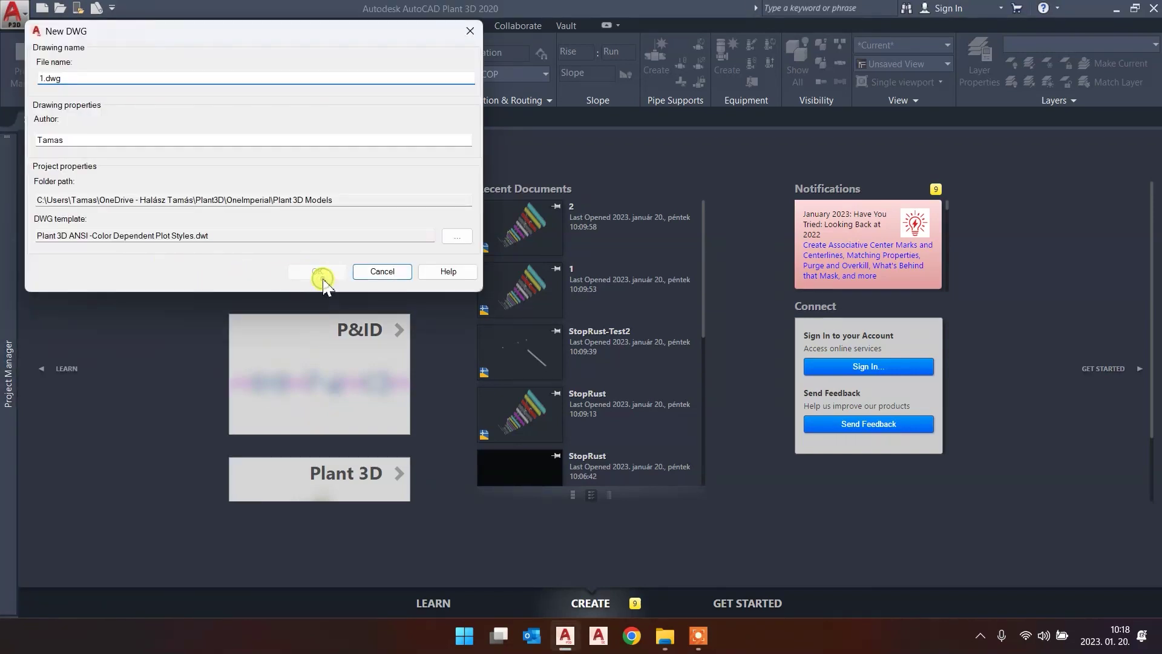
pyautogui.click(384, 272)
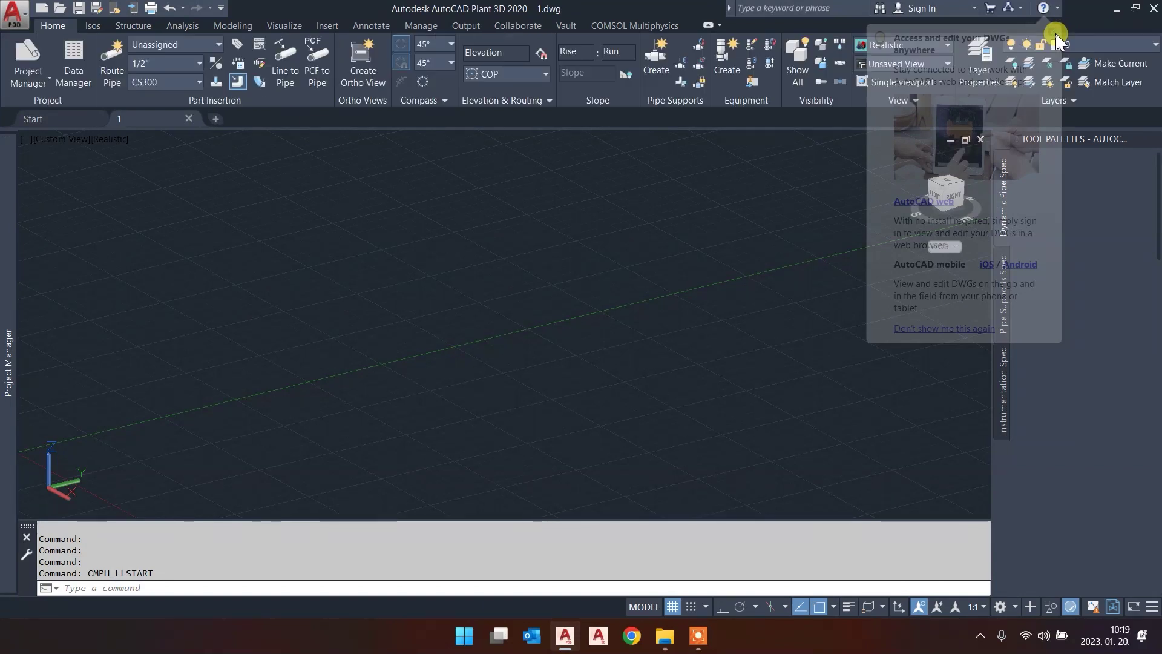
# Run PLANTREGISTERCUSTOMSCRIPTS to register the Python scripts, then close AutoCAD Plant 3D
pyautogui.write('PLANT')
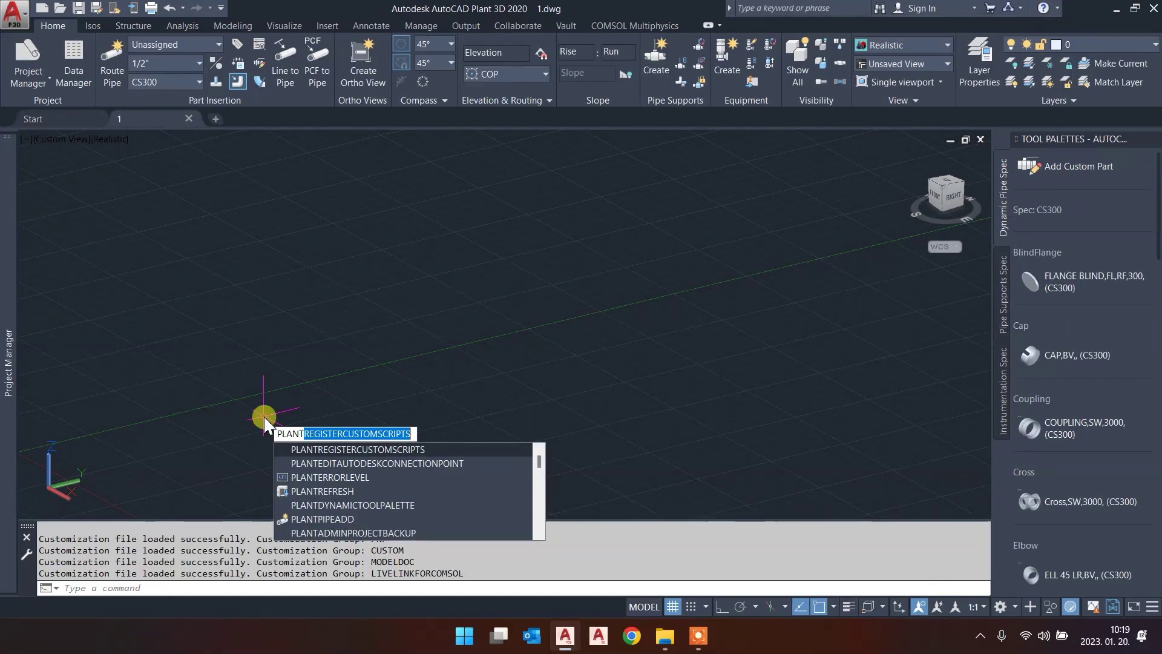
pyautogui.press('Return')
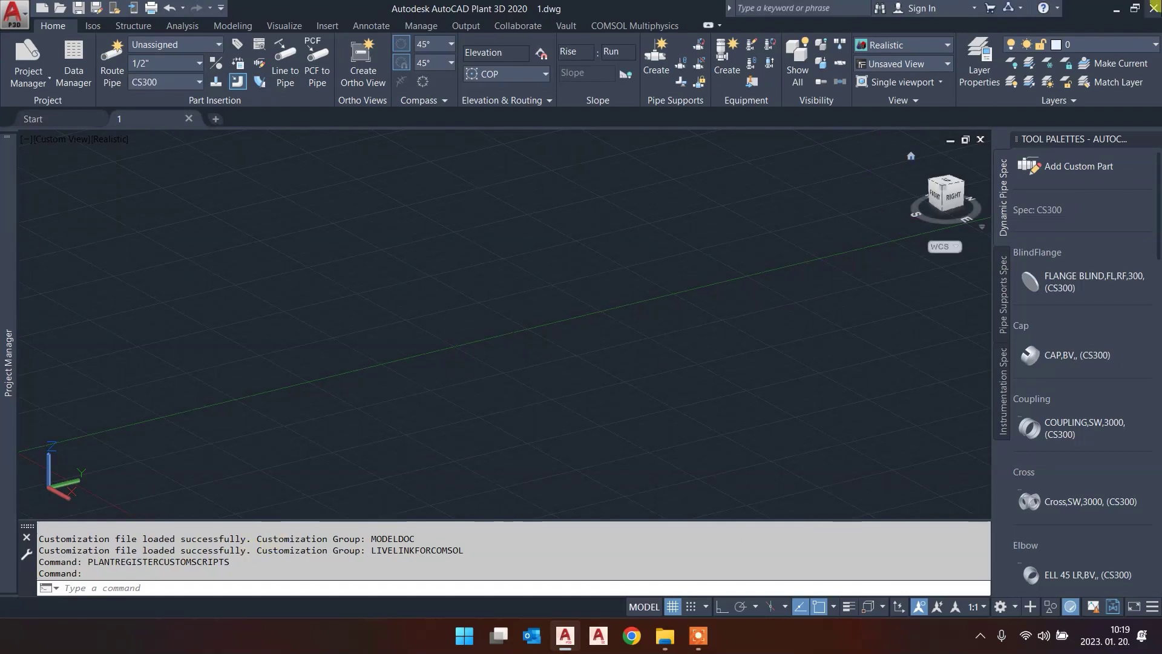
pyautogui.click(1153, 9)
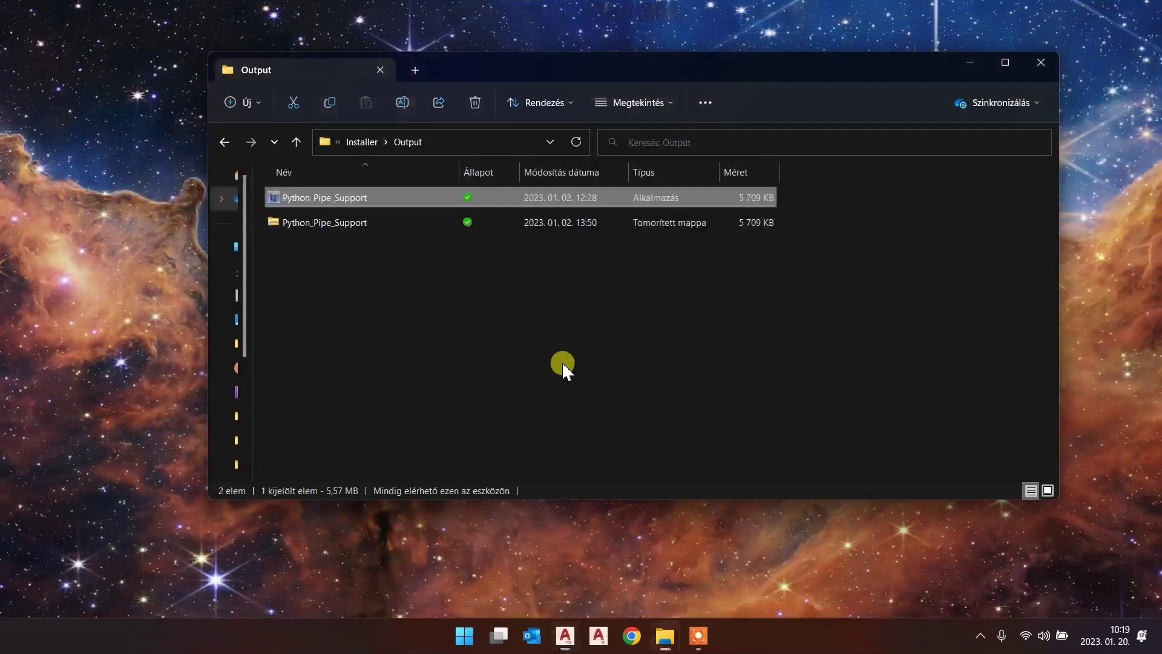
# Launch Spec Editor 2020, dismiss its start screen, and show the catalog choices
pyautogui.click(598, 635)
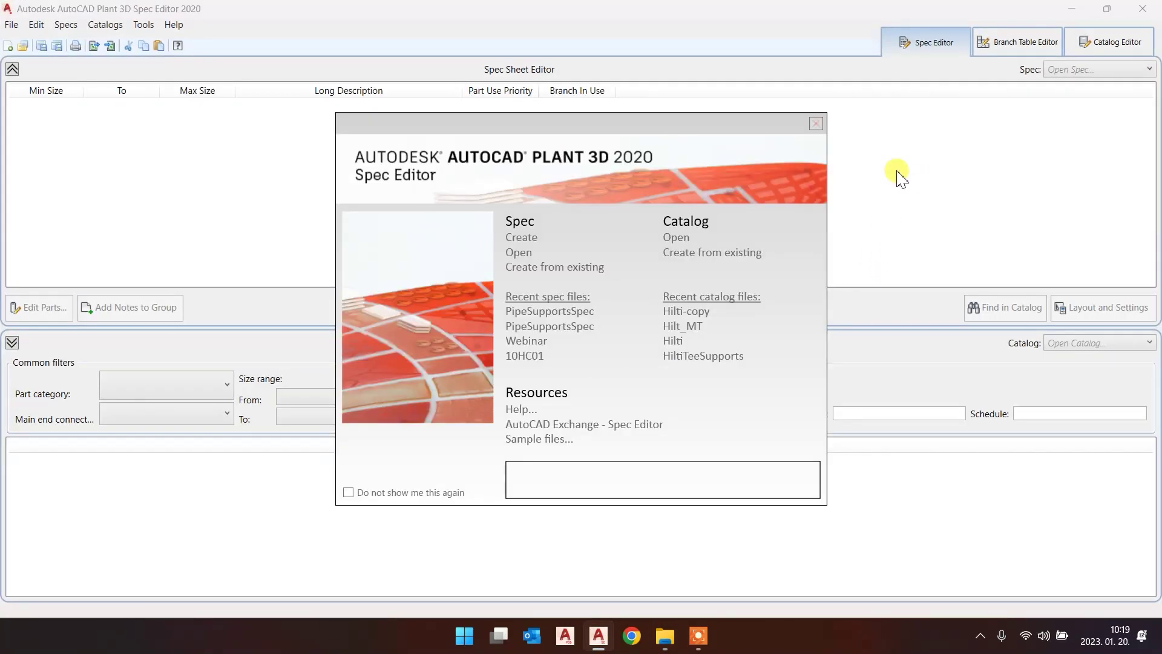
pyautogui.click(816, 125)
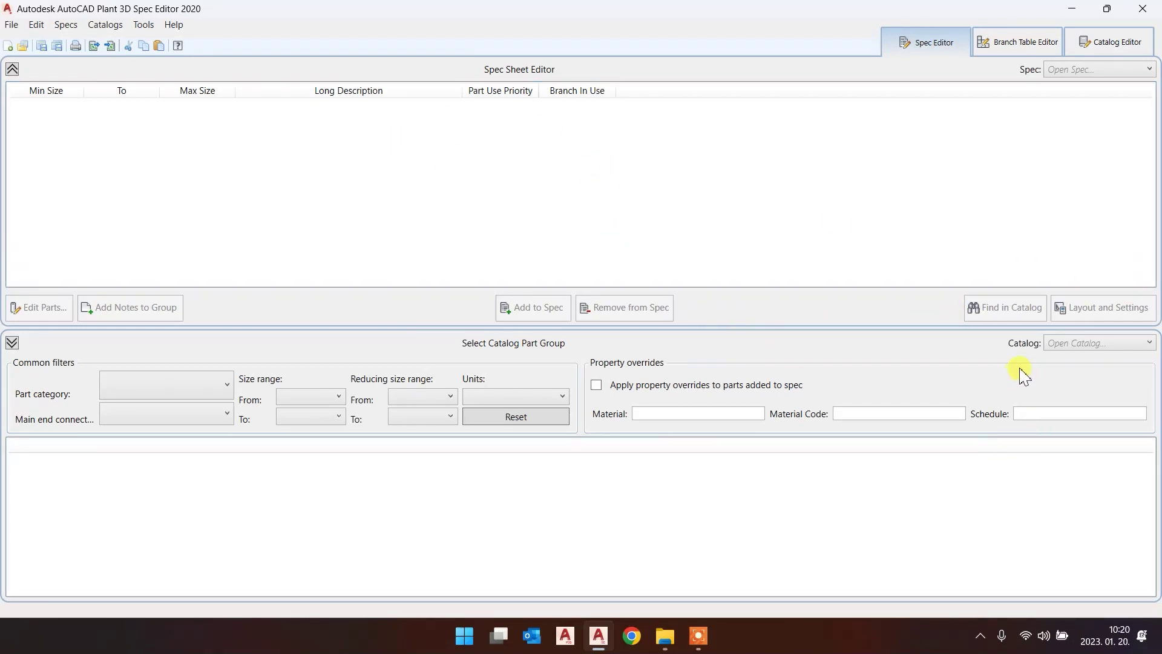
pyautogui.click(1096, 343)
# Open a catalog, browsing to CPak Common\Python_Pipe_Support\V-110 and selecting DeepWater-Inch.pcat
pyautogui.click(1098, 365)
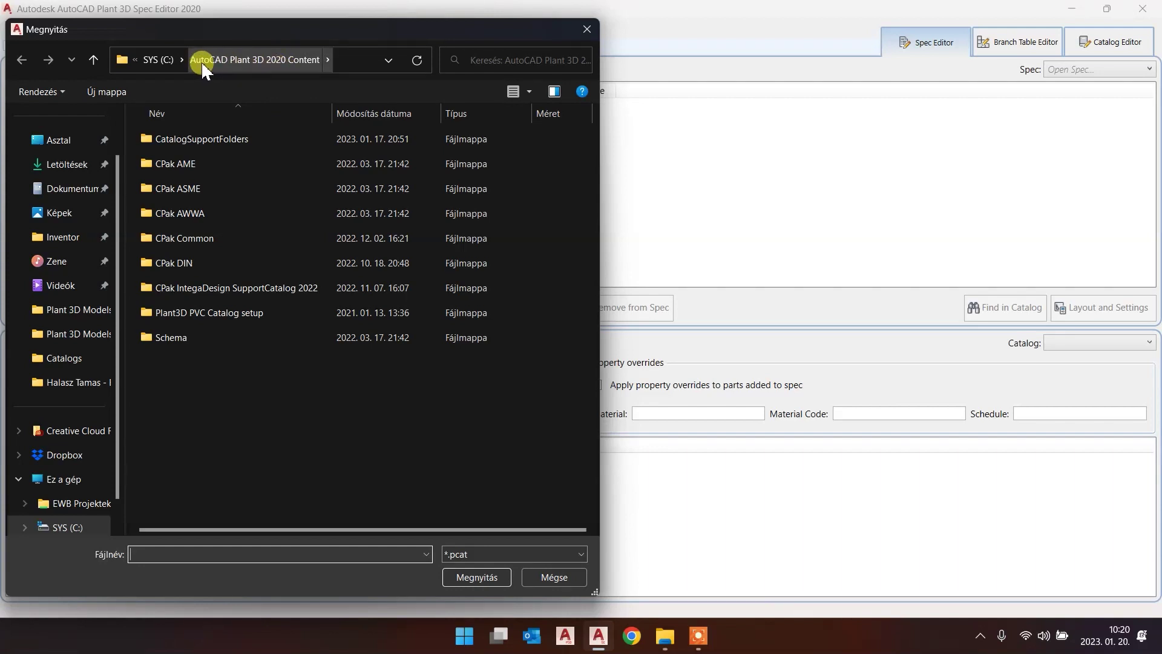
pyautogui.click(182, 59)
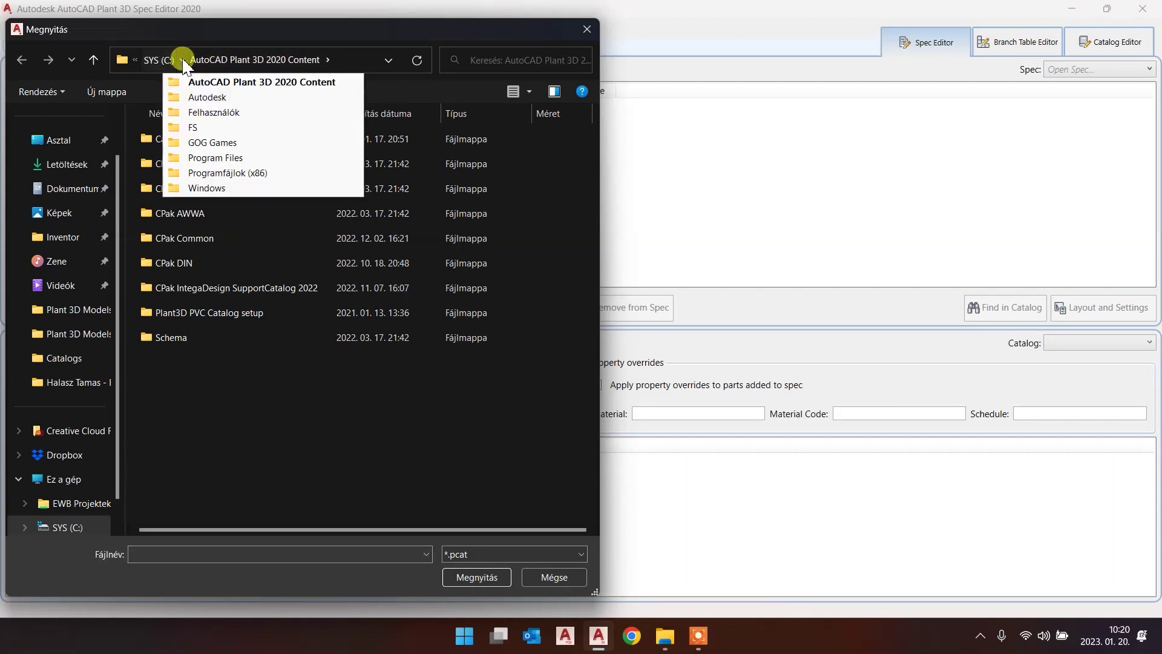
pyautogui.click(182, 59)
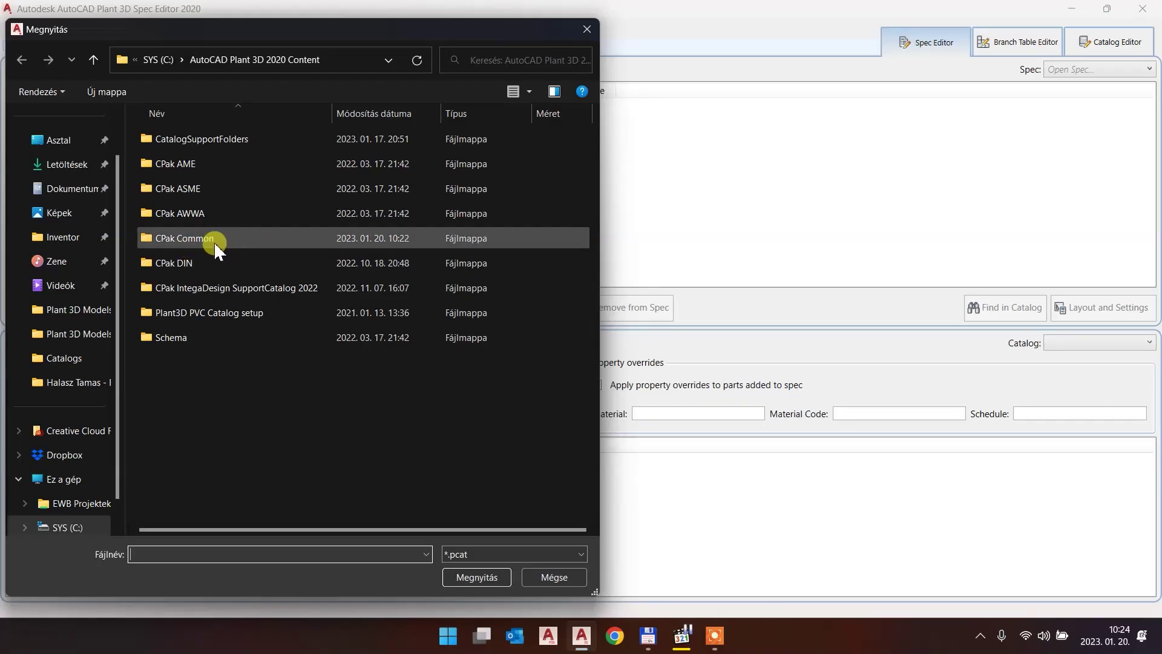
pyautogui.doubleClick(191, 238)
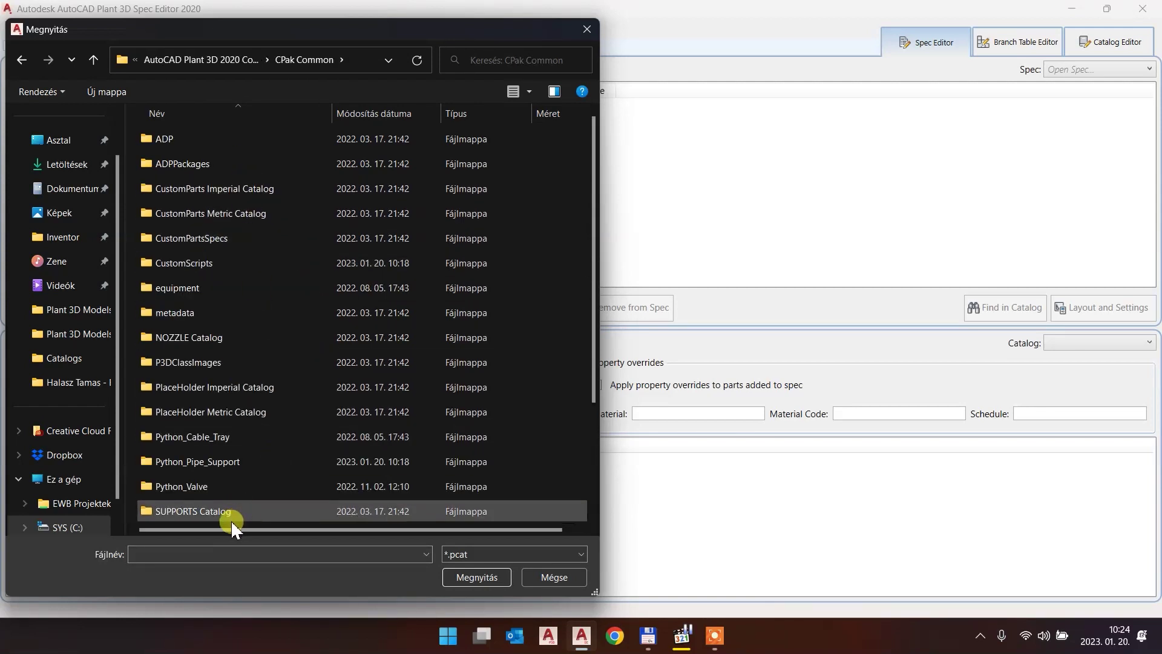
pyautogui.doubleClick(256, 461)
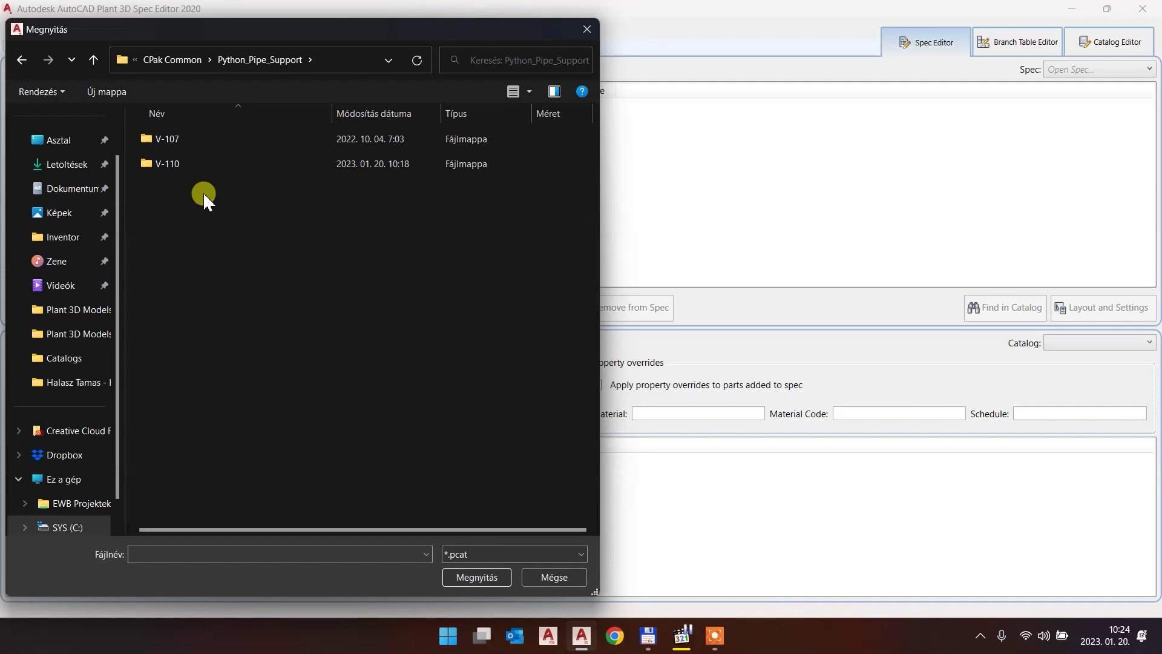
pyautogui.click(173, 169)
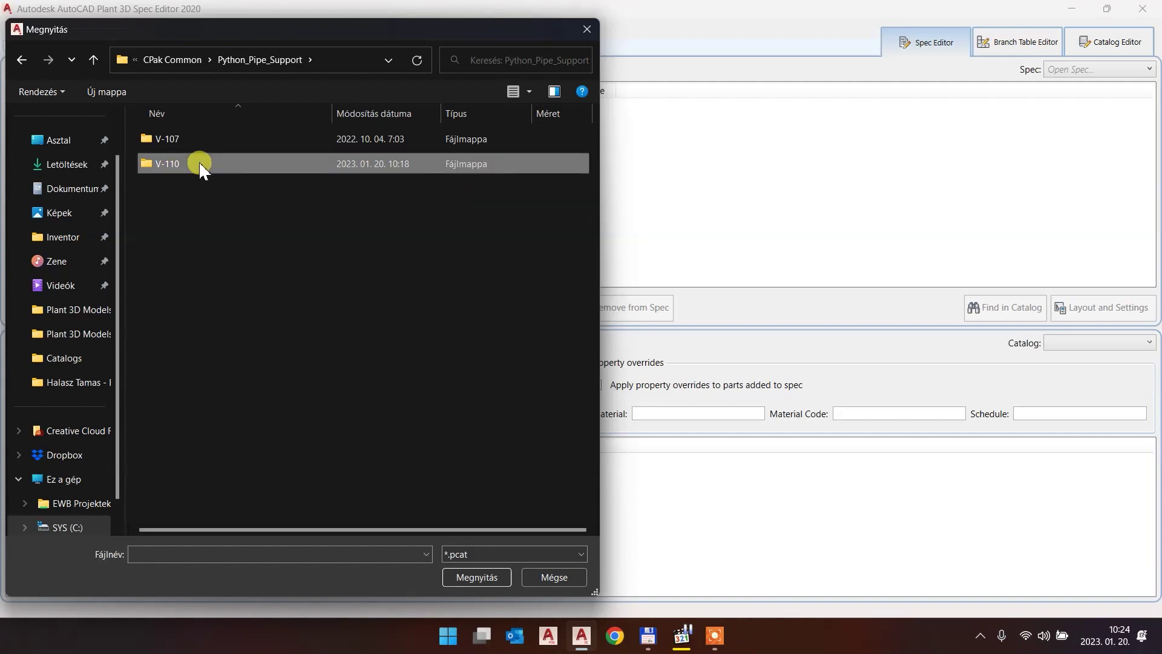
pyautogui.doubleClick(199, 166)
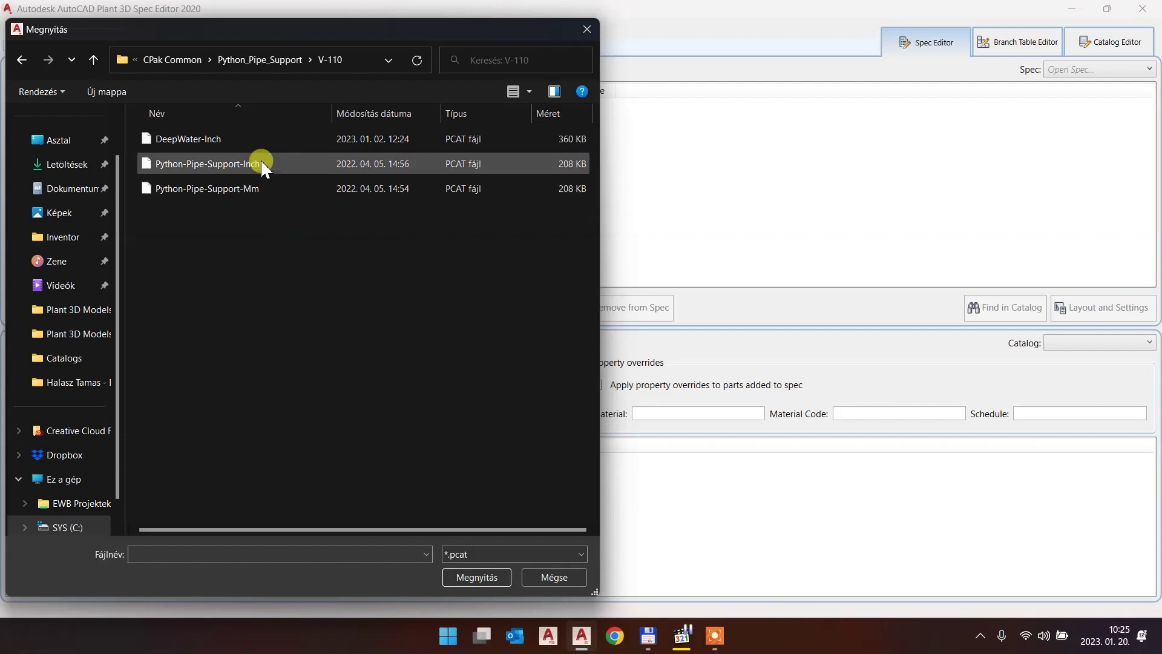
pyautogui.click(229, 140)
pyautogui.doubleClick(229, 141)
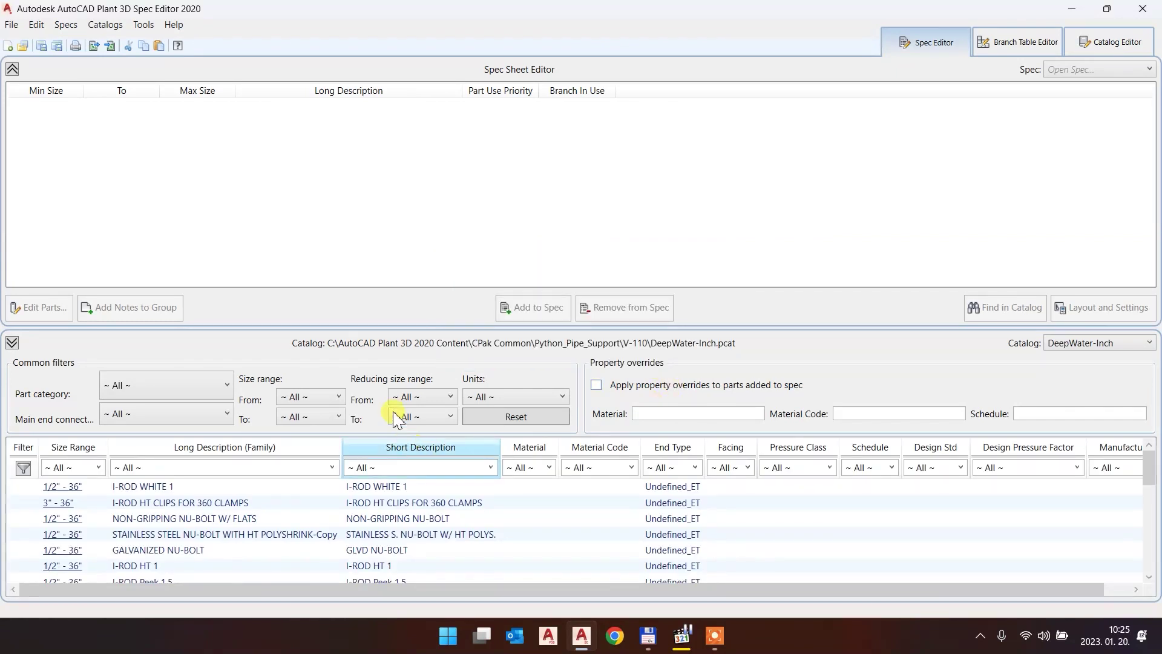
pyautogui.moveTo(388, 327); pyautogui.dragTo(386, 235)
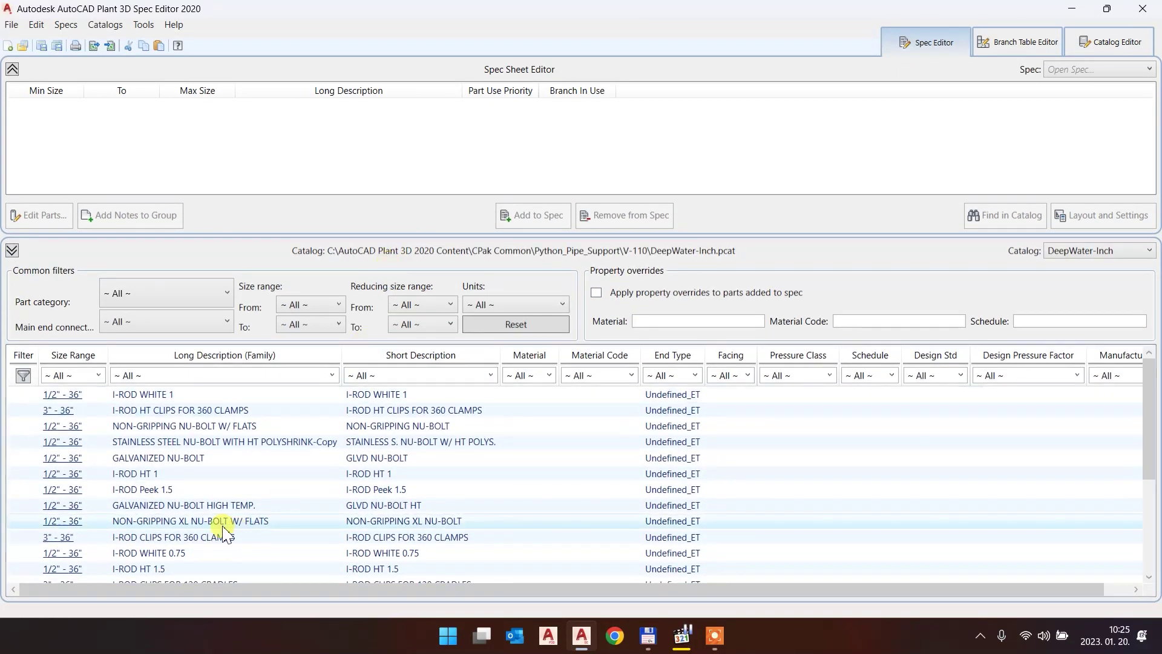
pyautogui.scroll(-5, 225, 460)
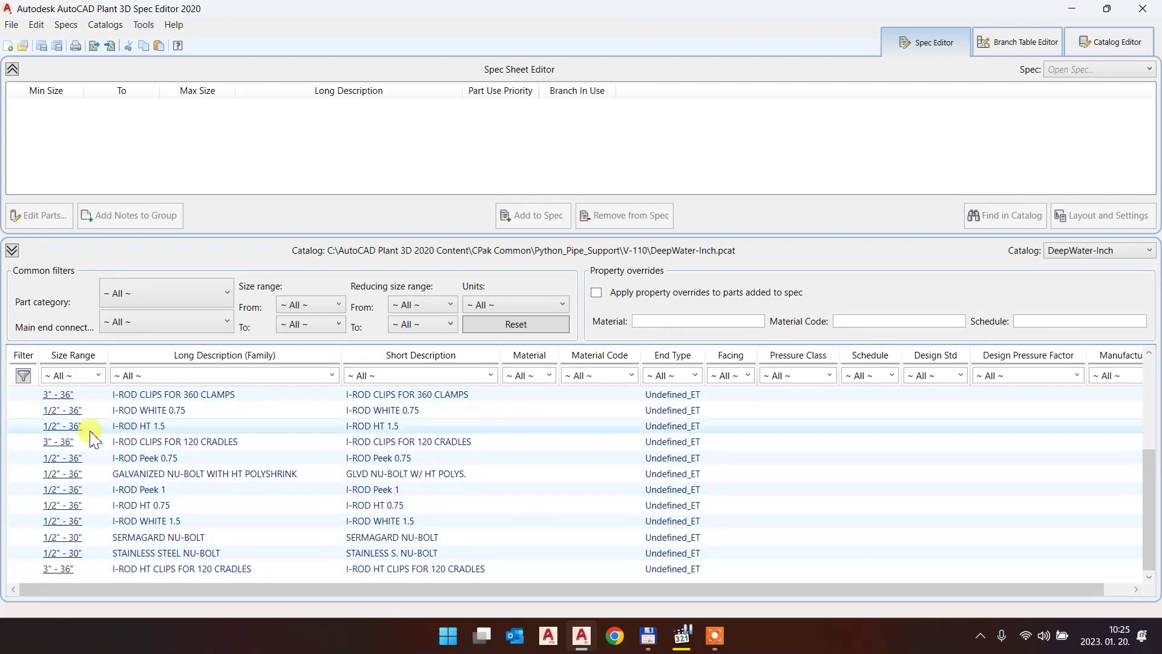
pyautogui.scroll(3, 91, 436)
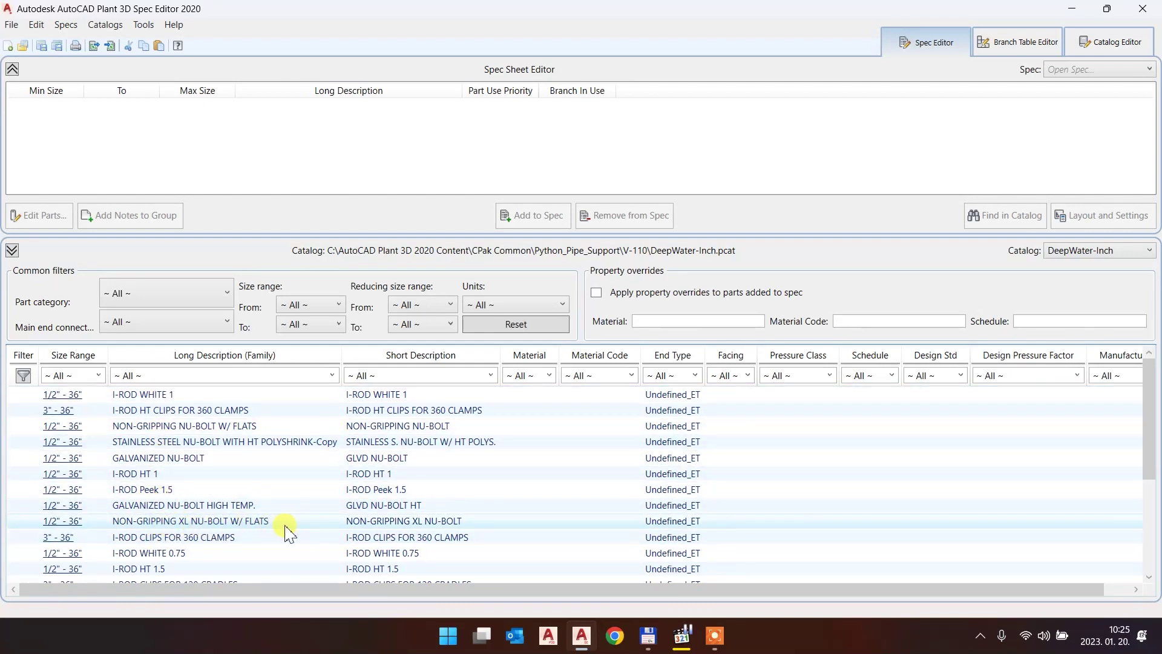
pyautogui.scroll(-3, 245, 535)
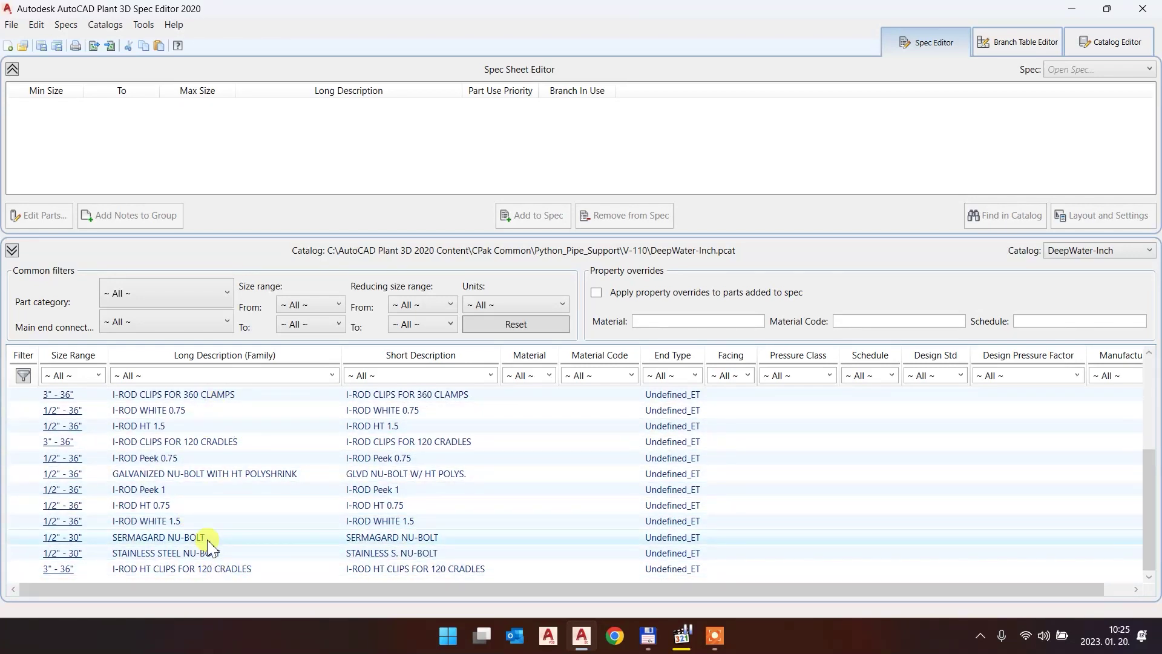
pyautogui.scroll(2, 194, 520)
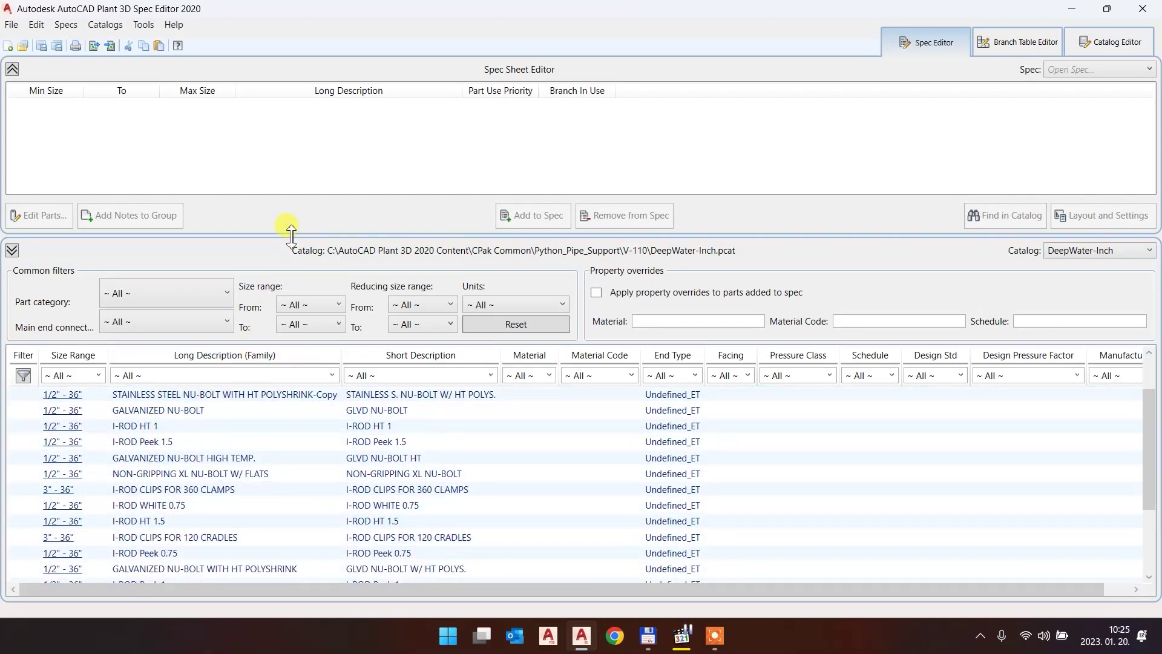
# Move the splitter down so the spec sheet area is taller than the catalog list
pyautogui.moveTo(292, 235); pyautogui.dragTo(296, 329)
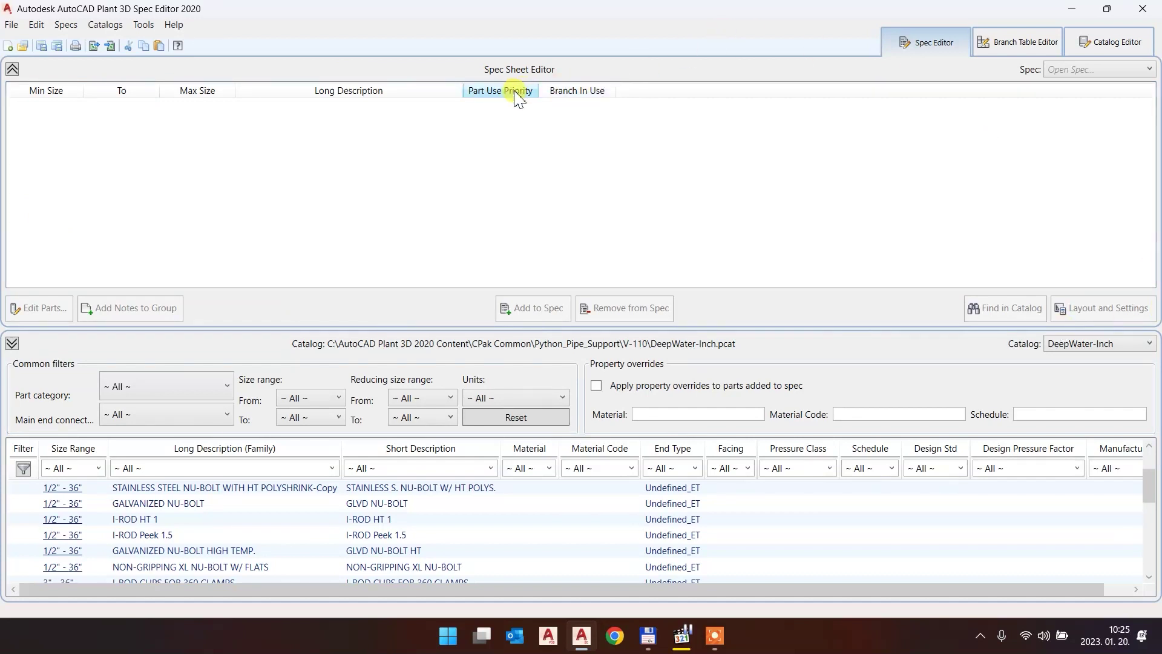
# Start opening an existing spec and browse into the Plant3D\OneImperial folder
pyautogui.click(1144, 70)
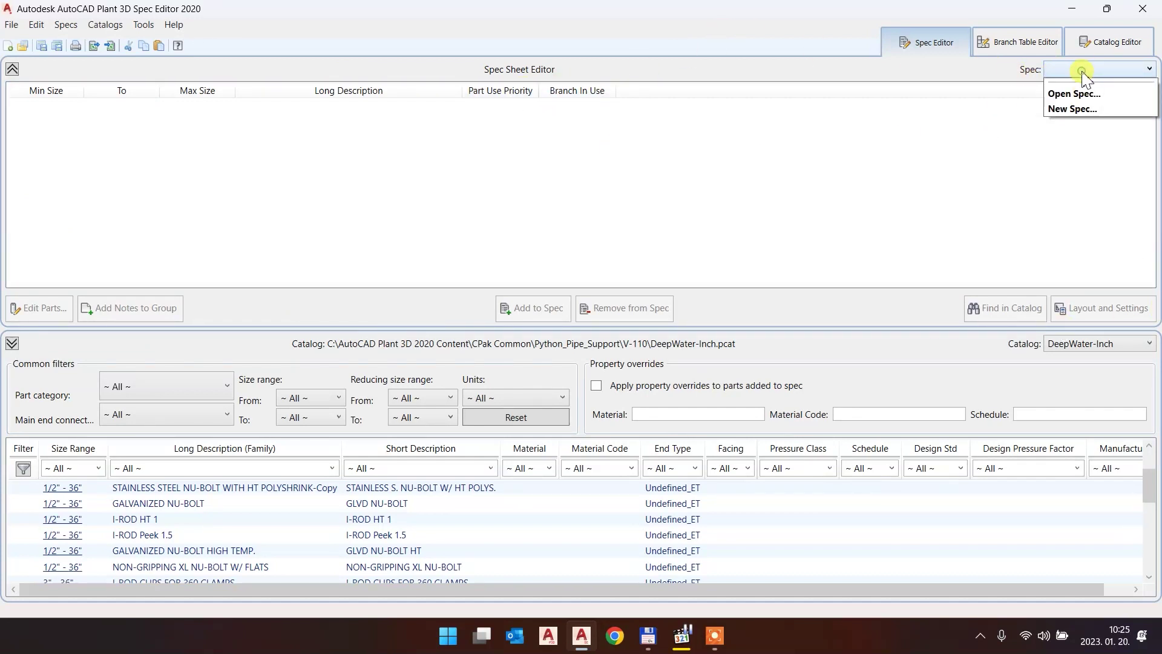
pyautogui.click(1075, 91)
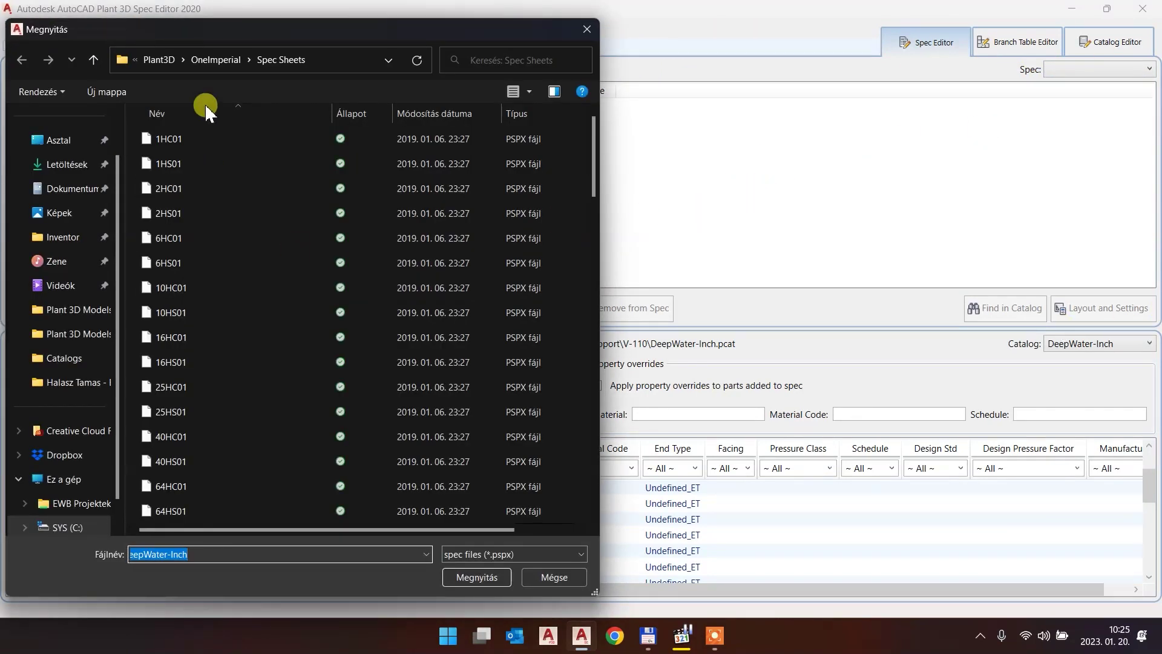
pyautogui.scroll(1, 72, 151)
pyautogui.click(104, 147)
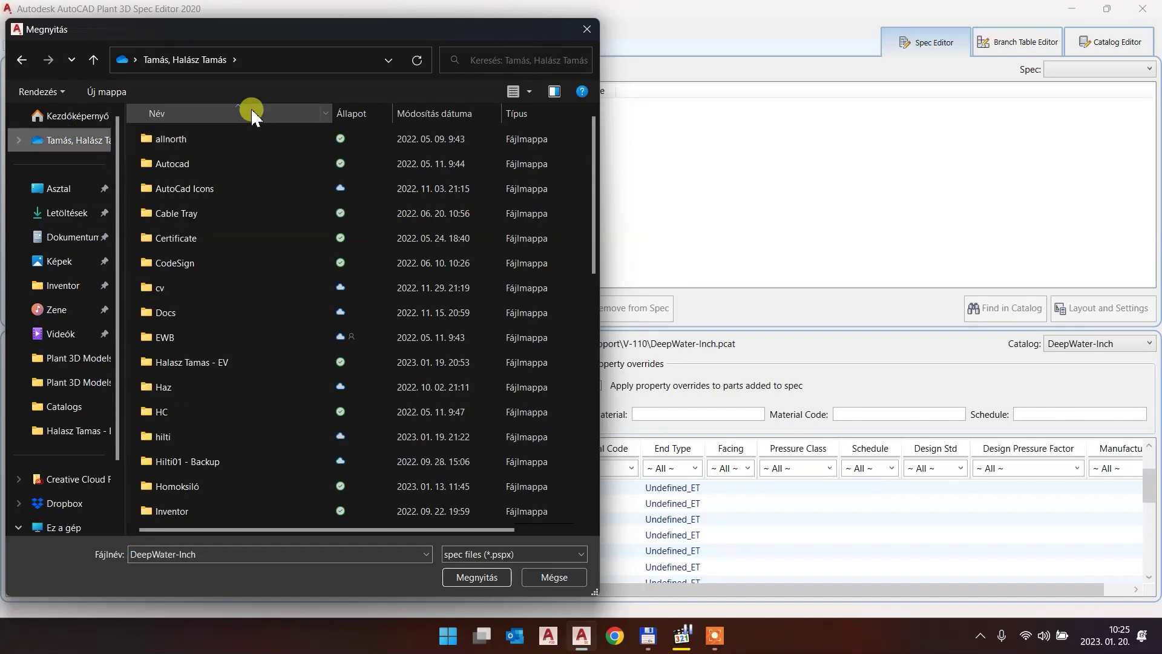
pyautogui.scroll(-6, 278, 366)
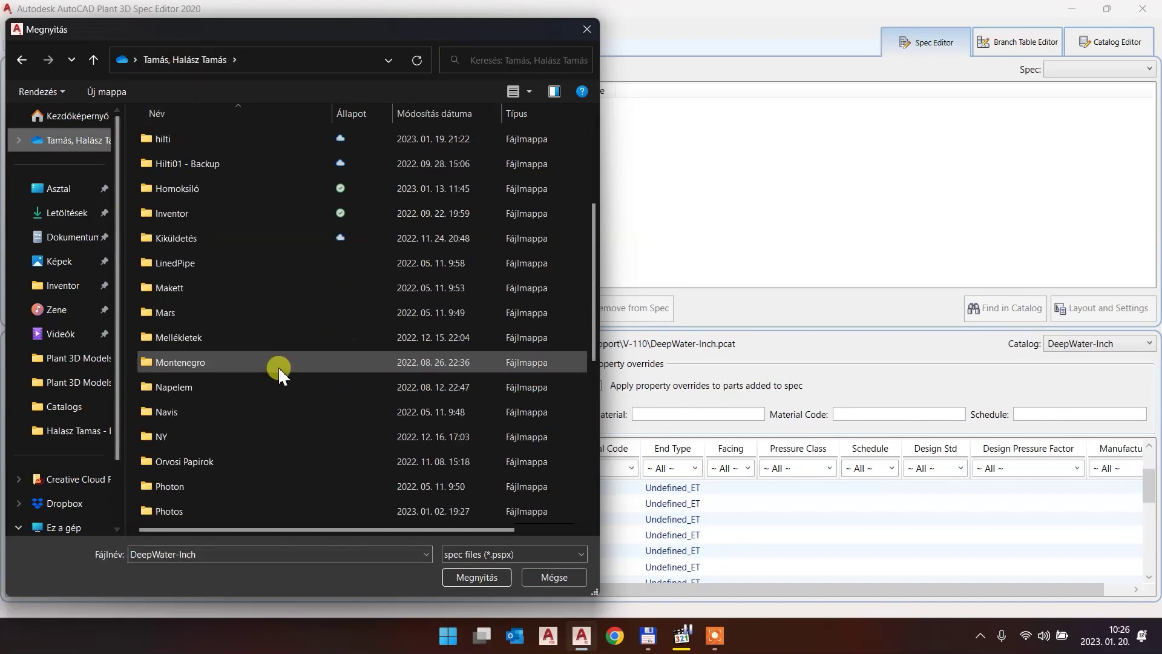
pyautogui.doubleClick(213, 418)
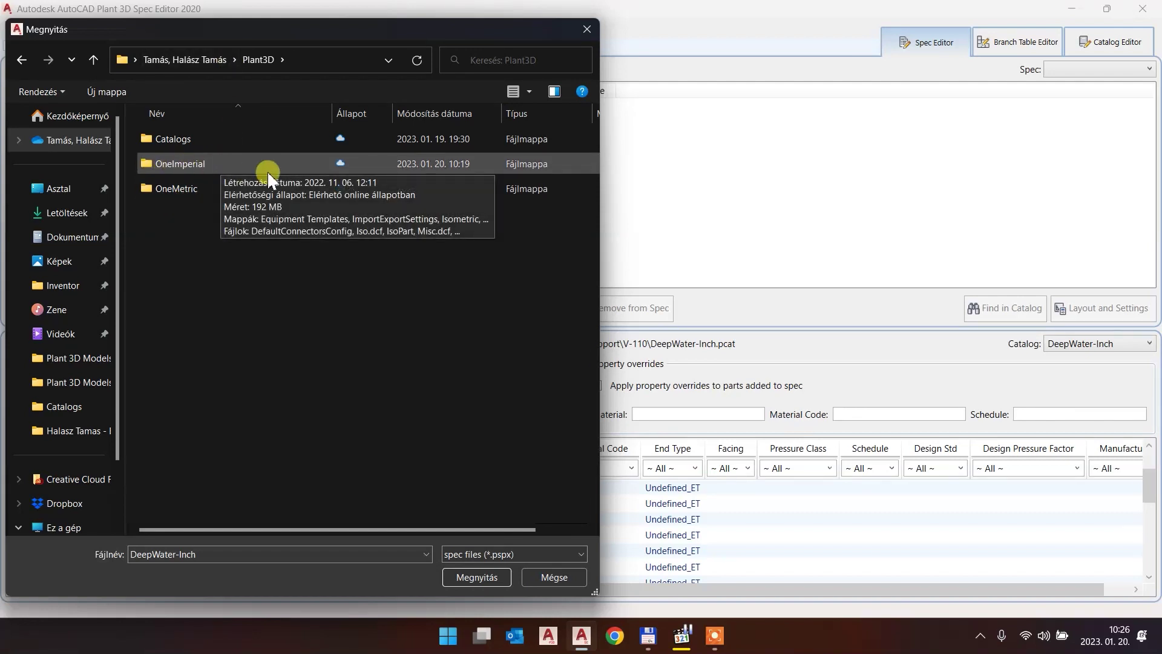
pyautogui.click(155, 162)
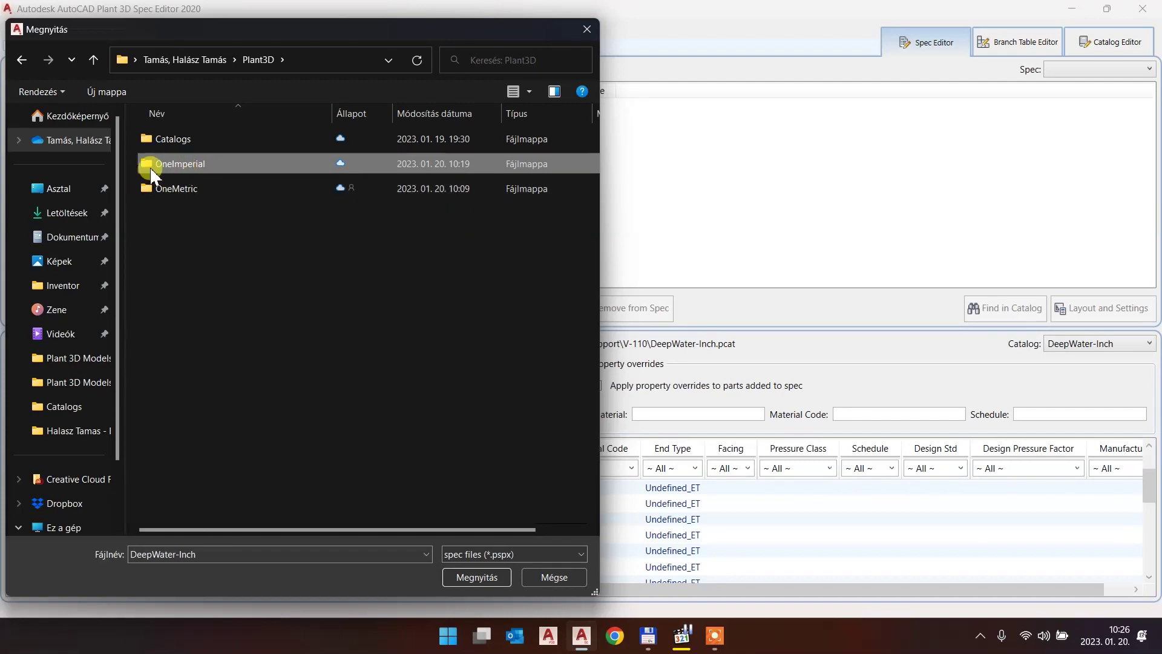
pyautogui.doubleClick(194, 162)
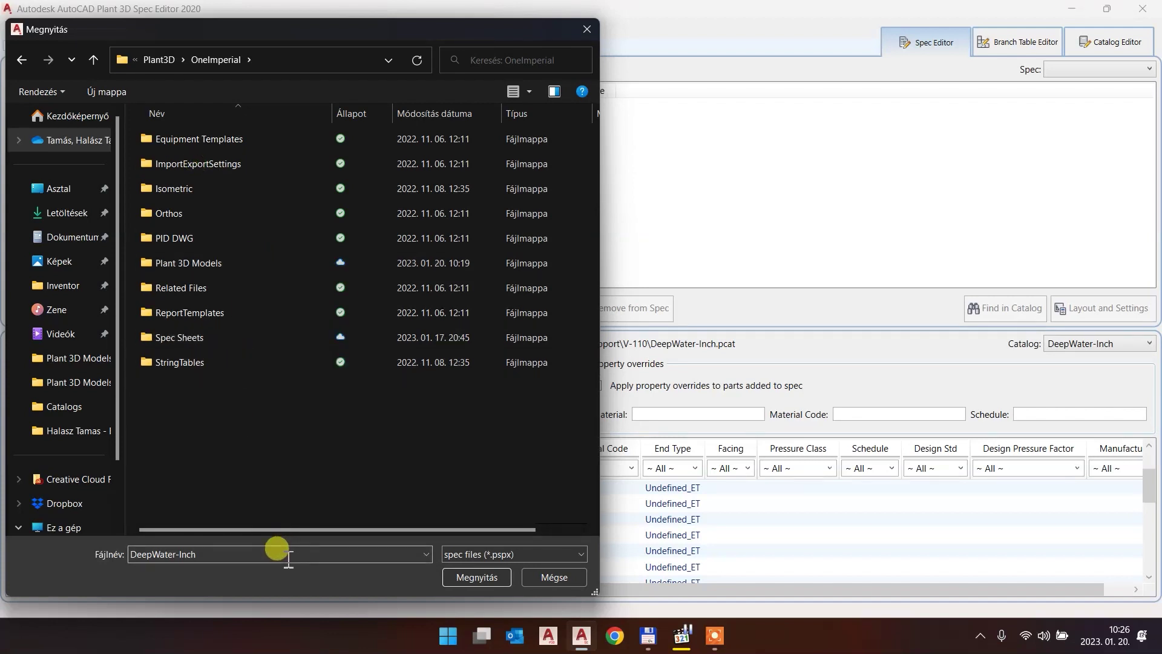
# Open PipeSupportsSpec.pspx from Spec Sheets and cancel the Catalog Not Found warning
pyautogui.doubleClick(197, 338)
pyautogui.scroll(-12, 284, 442)
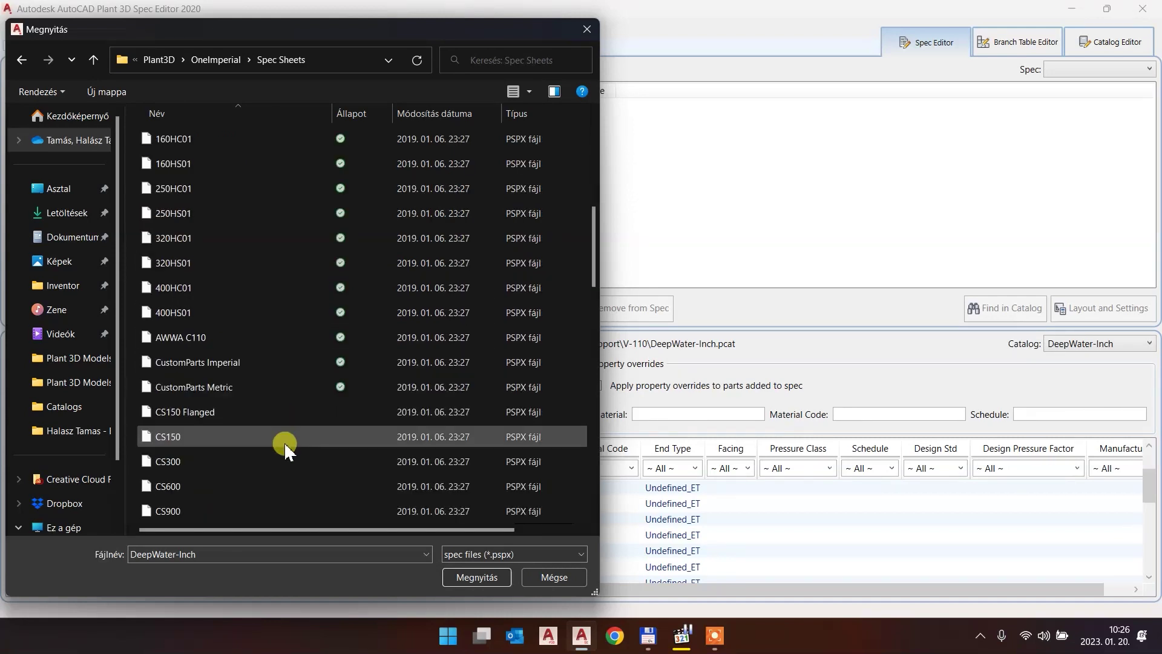
pyautogui.scroll(-1, 284, 445)
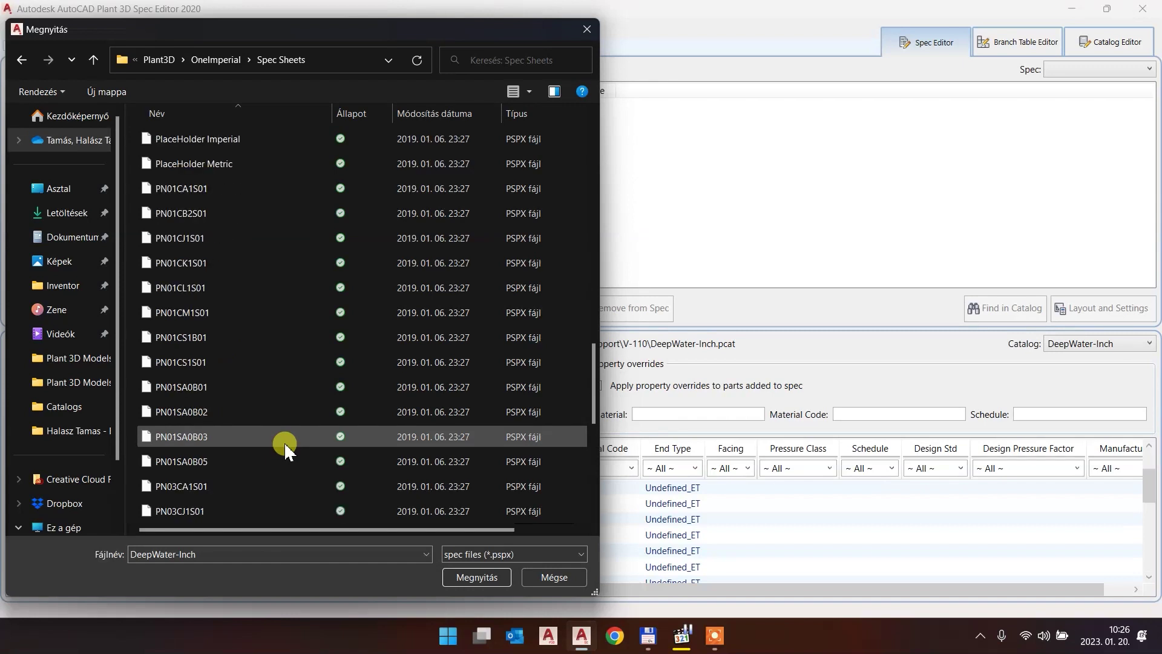
pyautogui.scroll(1, 261, 303)
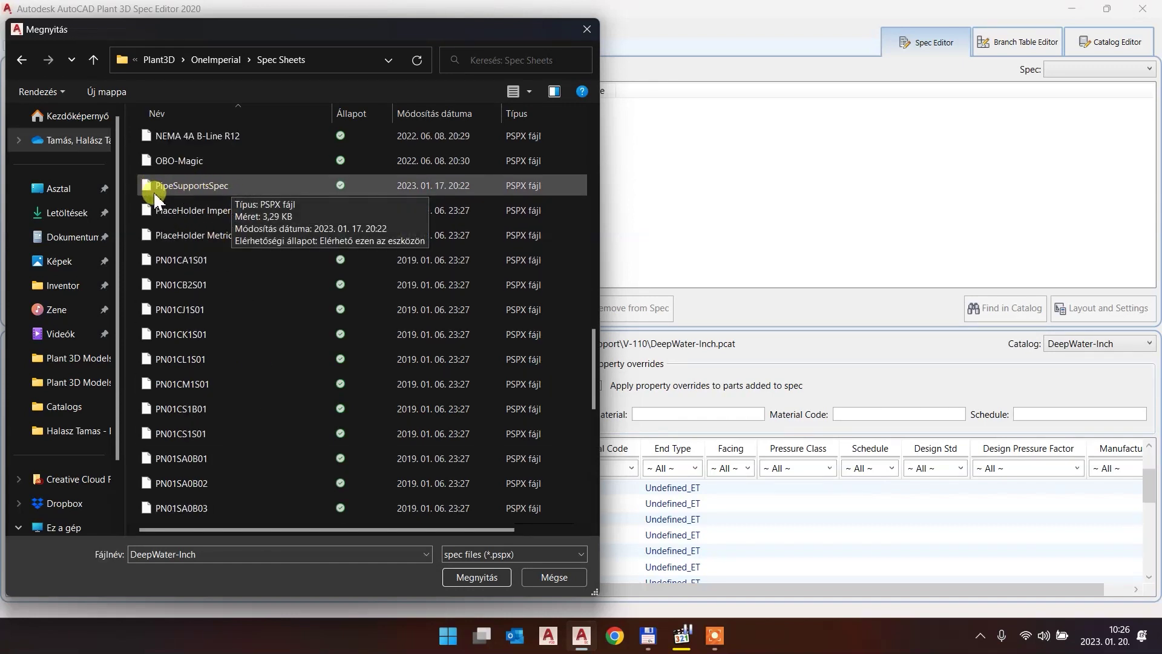
pyautogui.doubleClick(213, 185)
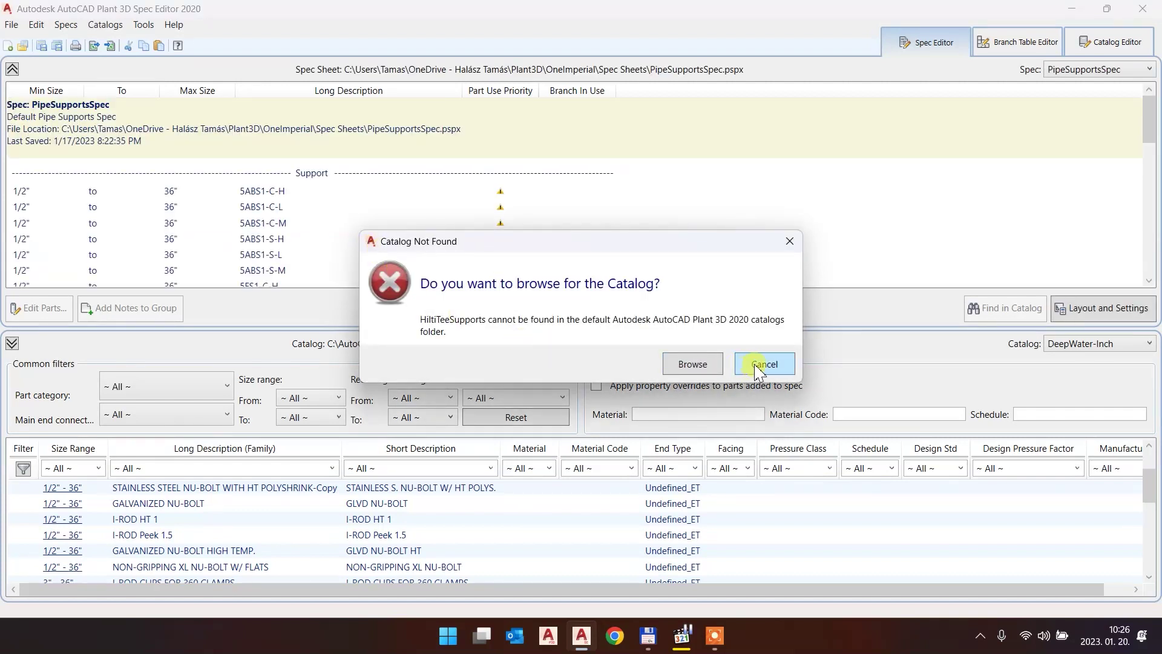
pyautogui.click(758, 365)
# Select every part in PipeSupportsSpec and remove them all from the spec
pyautogui.click(315, 252)
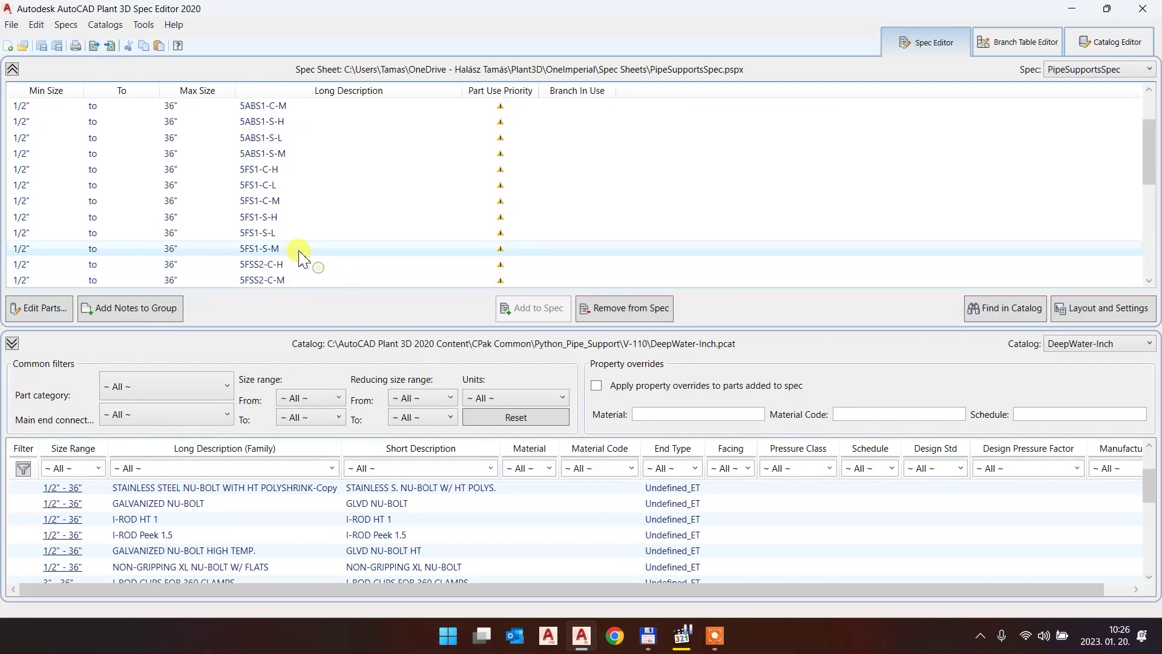
pyautogui.scroll(3, 301, 255)
pyautogui.keyDown('shift'); pyautogui.click(299, 192); pyautogui.keyUp('shift')
pyautogui.click(642, 310)
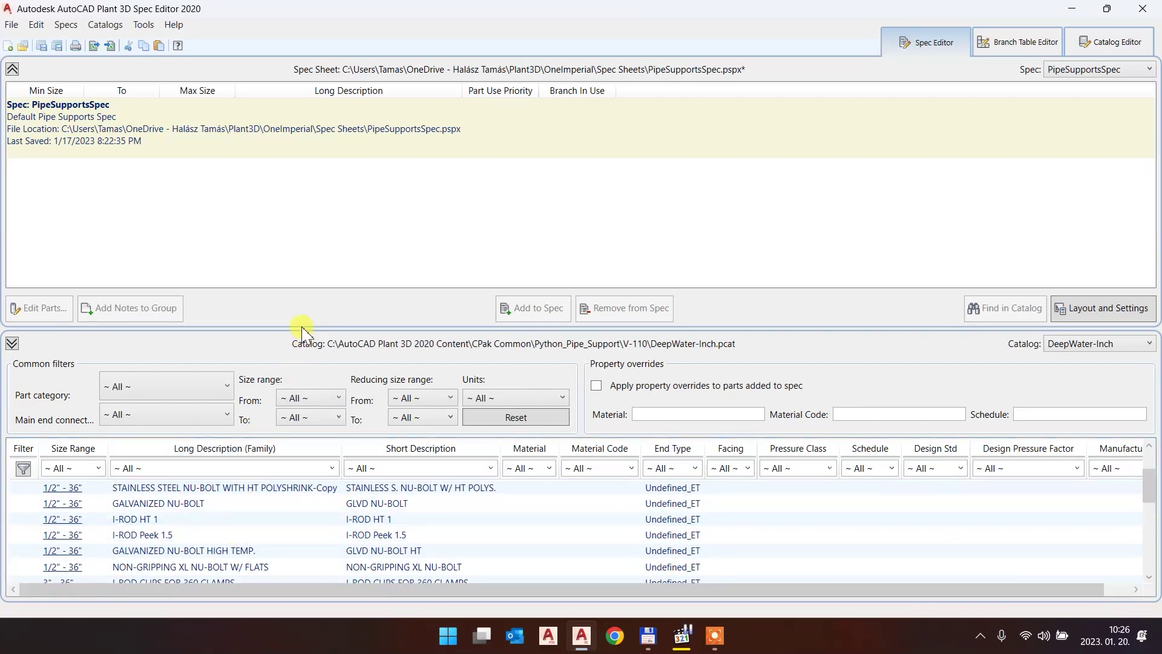
pyautogui.moveTo(302, 329); pyautogui.dragTo(300, 273)
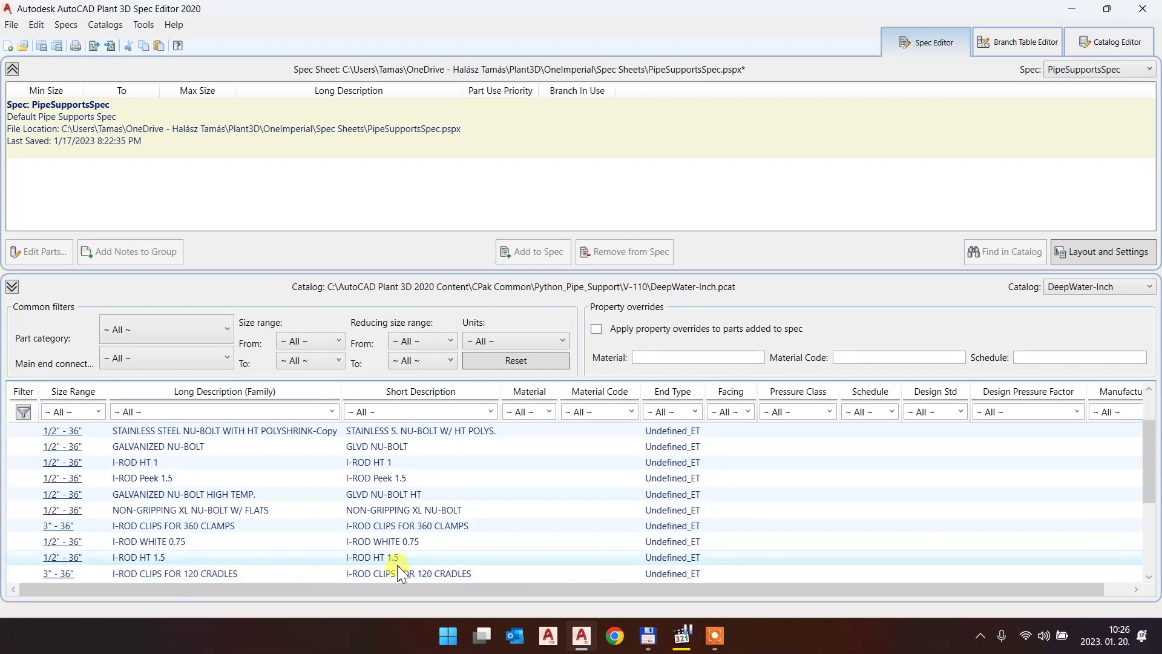
# Add I-ROD Peek 0.75, GALVANIZED NU-BOLT WITH HT POLYSHRINK and STAINLESS STEEL NU-BOLT to the spec
pyautogui.scroll(-2, 315, 552)
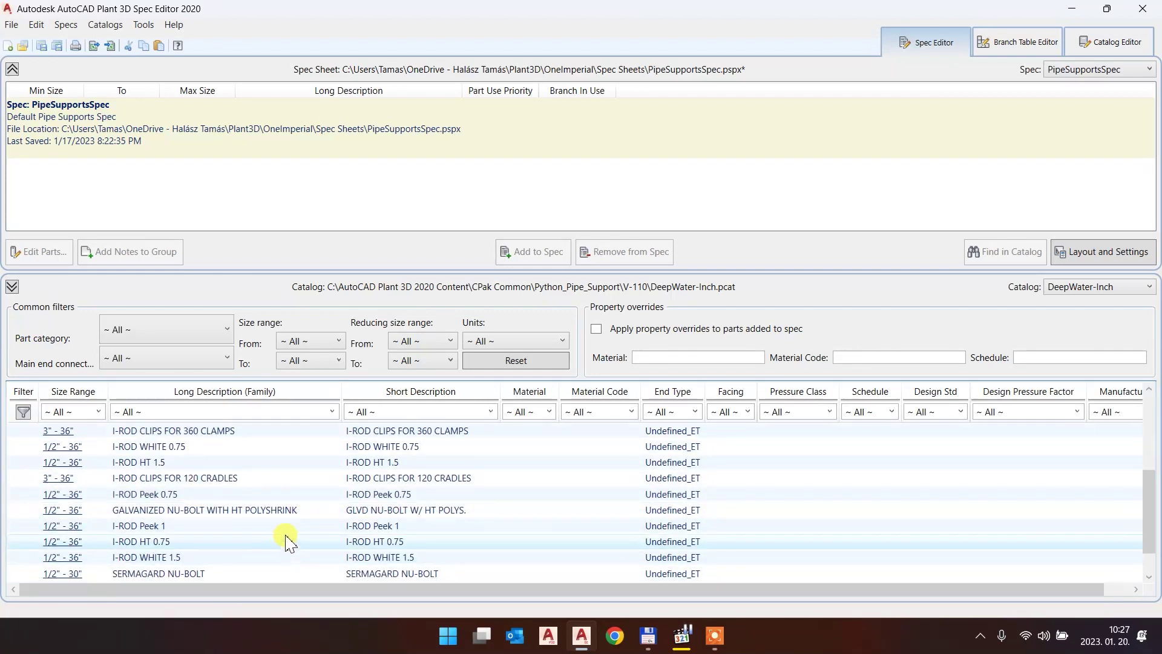
pyautogui.click(391, 499)
pyautogui.click(538, 253)
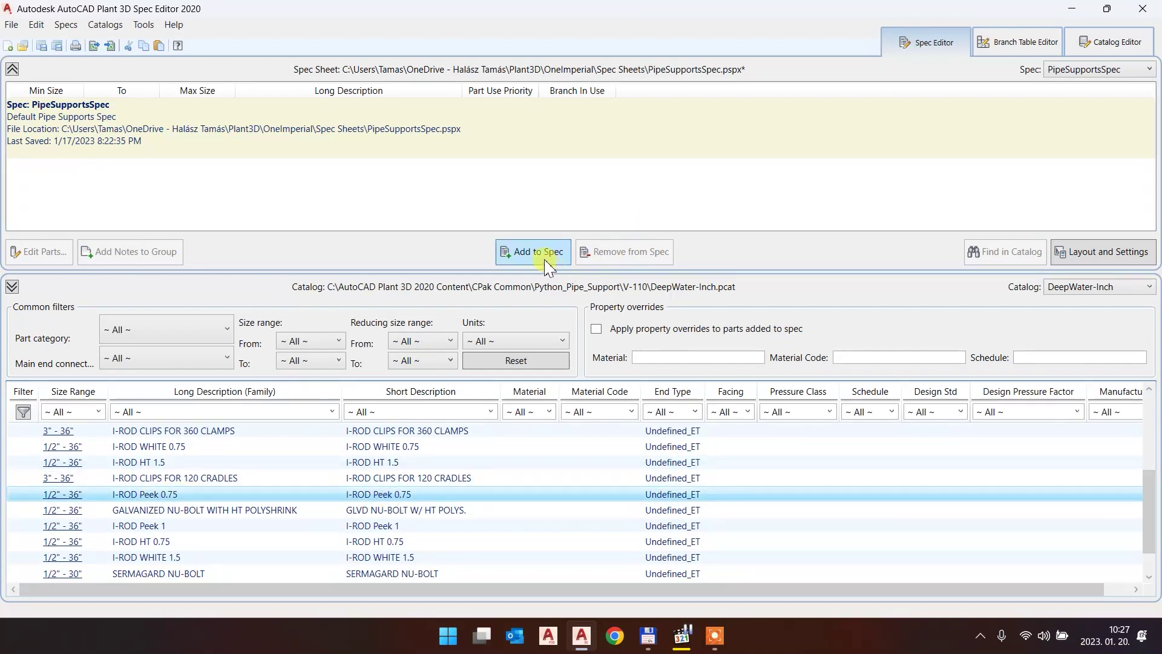
pyautogui.click(215, 510)
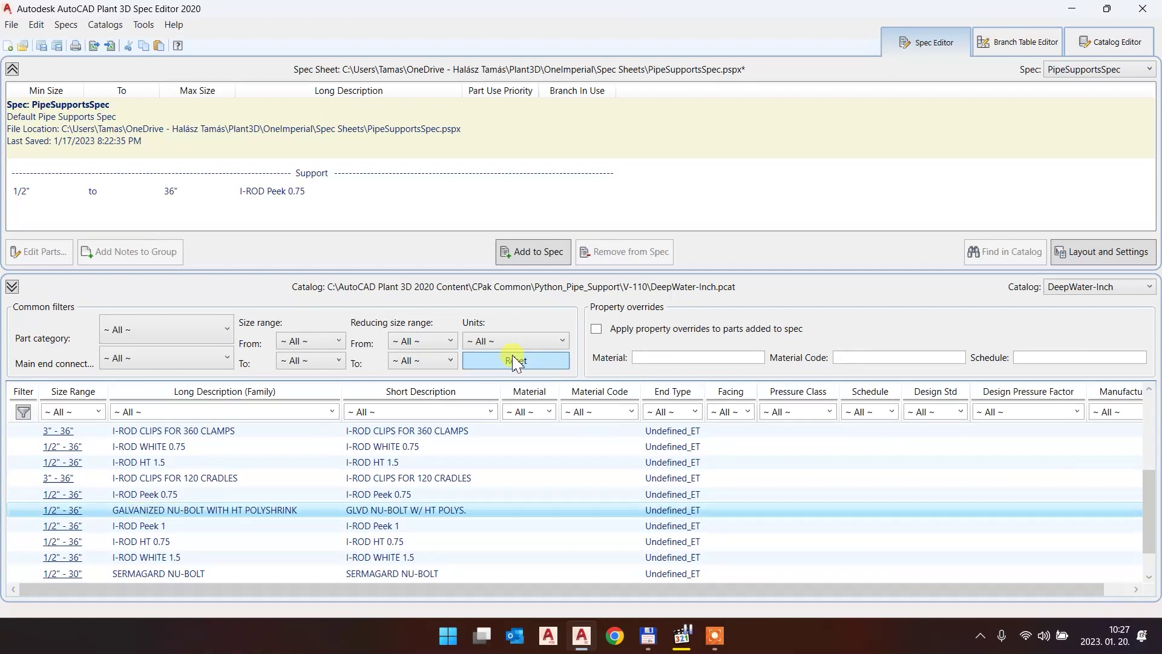
pyautogui.click(502, 256)
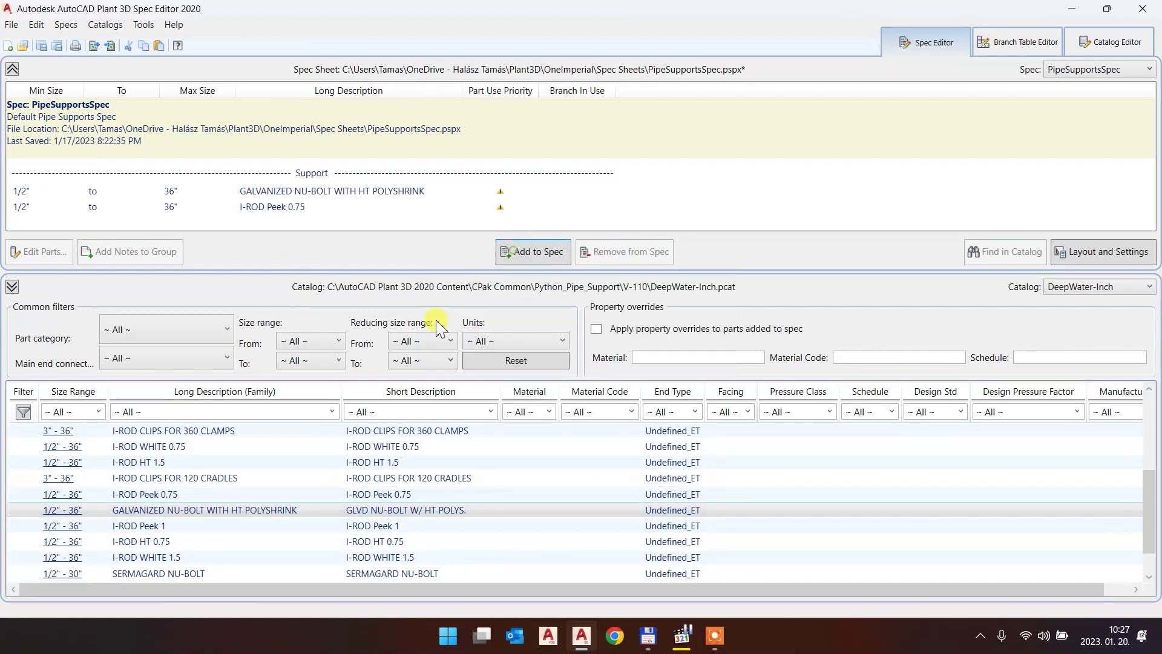
pyautogui.scroll(-1, 260, 502)
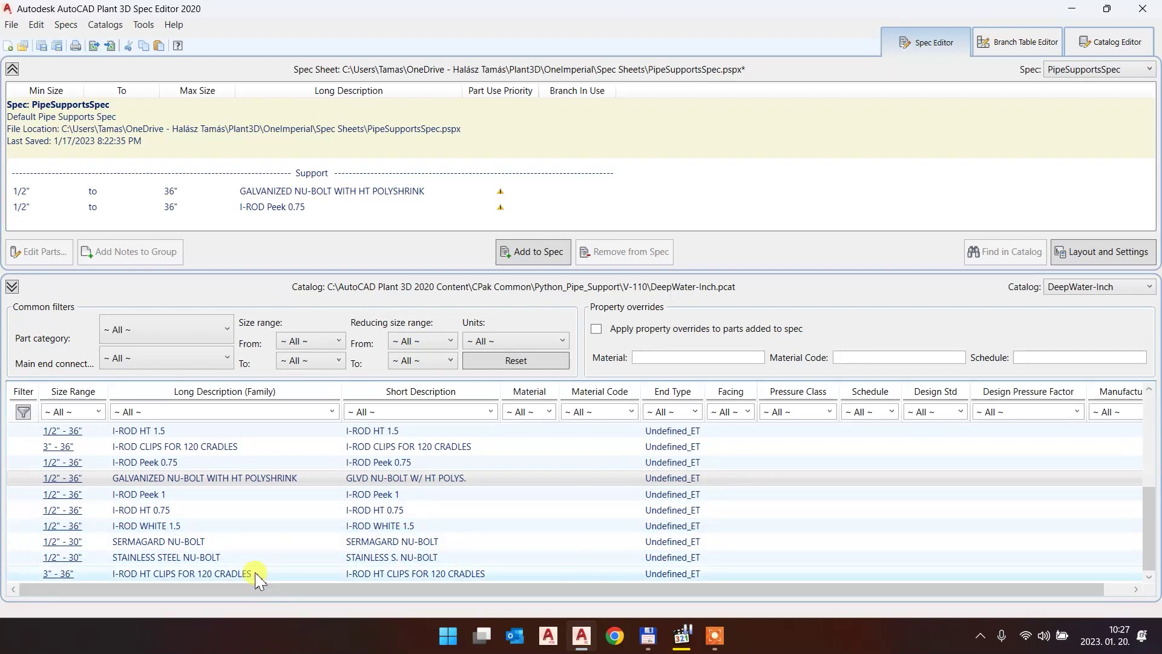
pyautogui.click(194, 556)
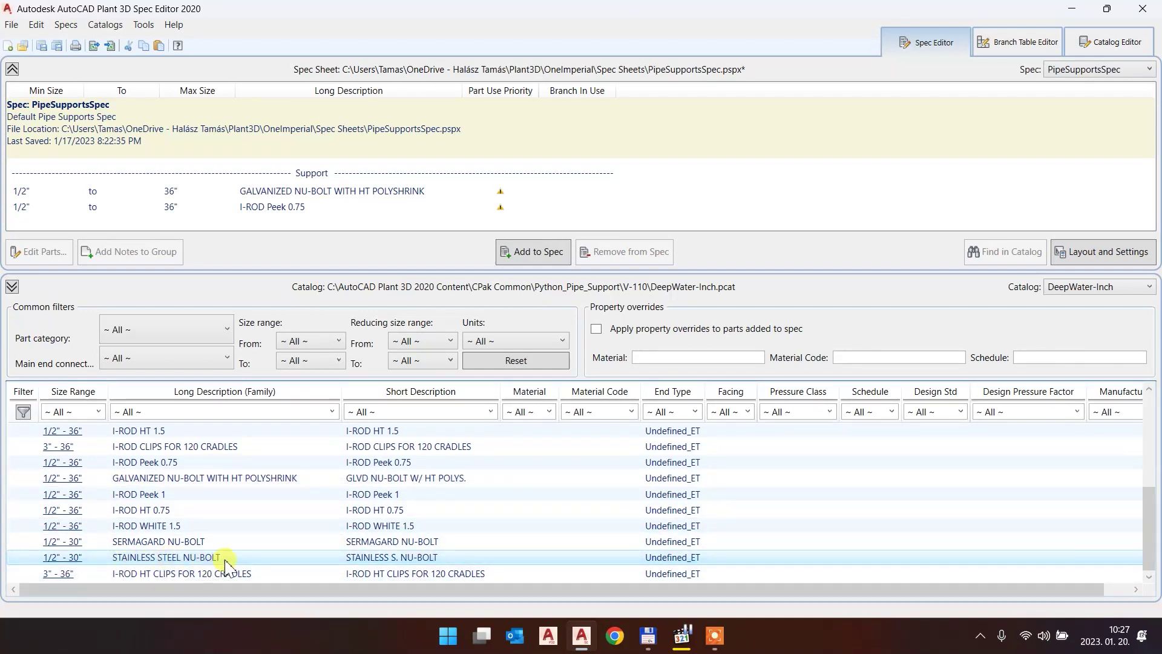
pyautogui.click(535, 251)
# Add I-ROD CLIPS FOR 360 CLAMPS to the spec and save PipeSupportsSpec
pyautogui.scroll(3, 248, 518)
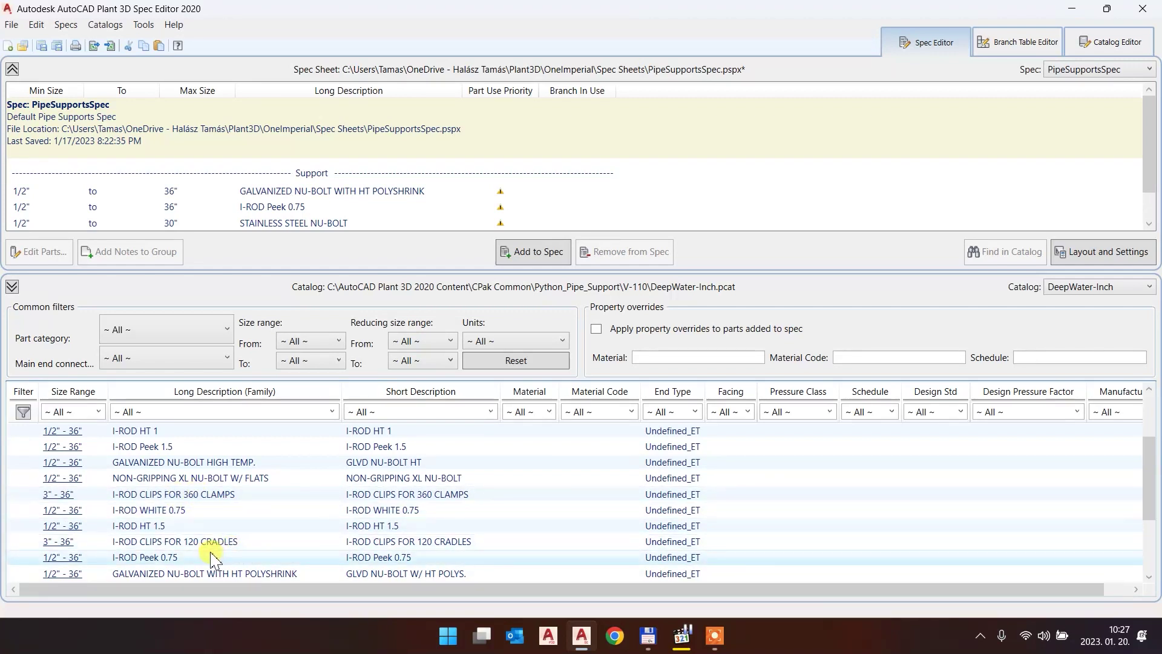
pyautogui.click(209, 495)
pyautogui.click(535, 258)
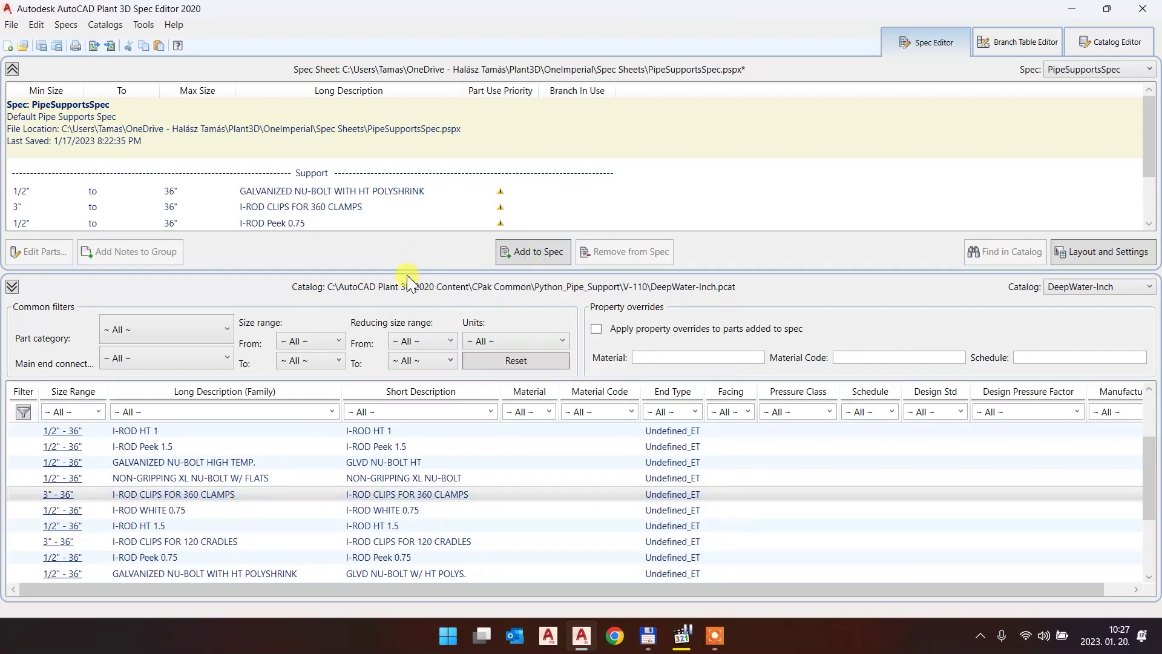
pyautogui.moveTo(410, 269); pyautogui.dragTo(411, 393)
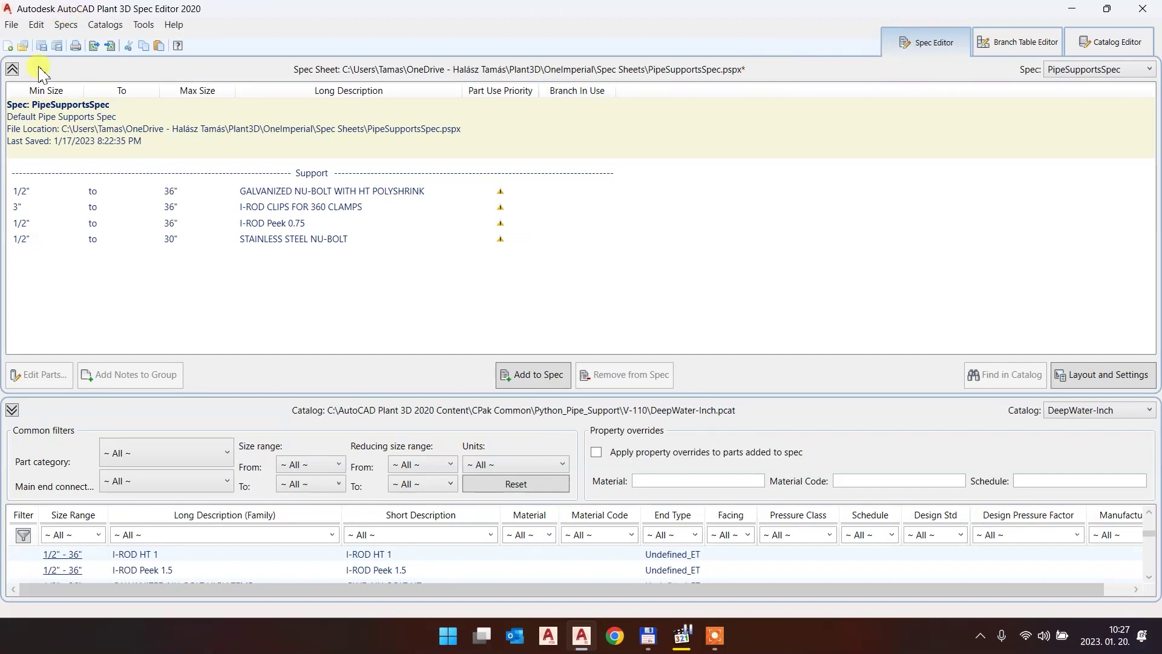
pyautogui.click(41, 46)
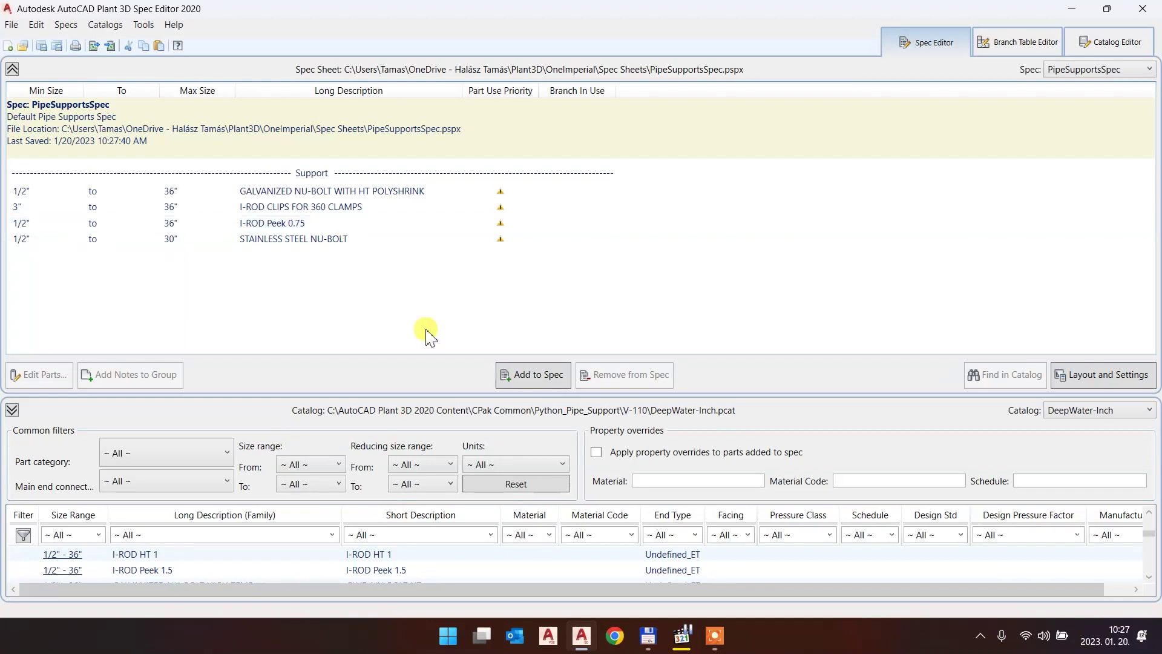
# Launch AutoCAD Plant 3D 2020 from the taskbar
pyautogui.click(548, 636)
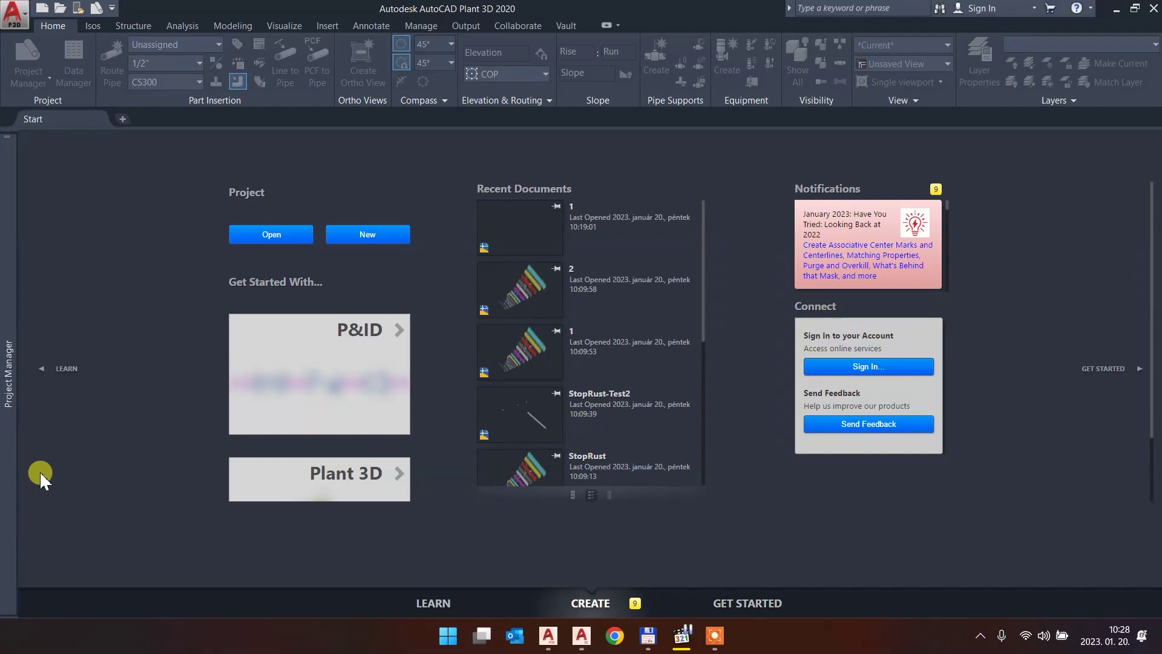
# Open StopRust.dwg from Plant 3D Drawings and show its Pipe Supports Spec palette
pyautogui.moveTo(7, 376)
pyautogui.click(66, 257)
pyautogui.click(67, 256)
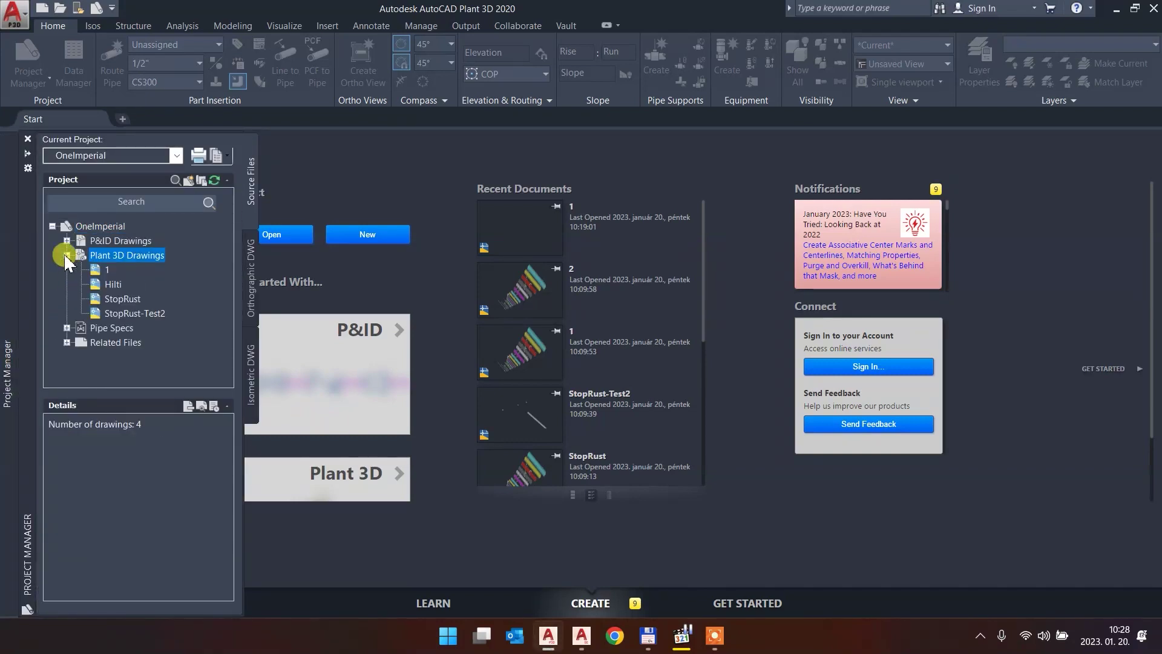
pyautogui.doubleClick(121, 299)
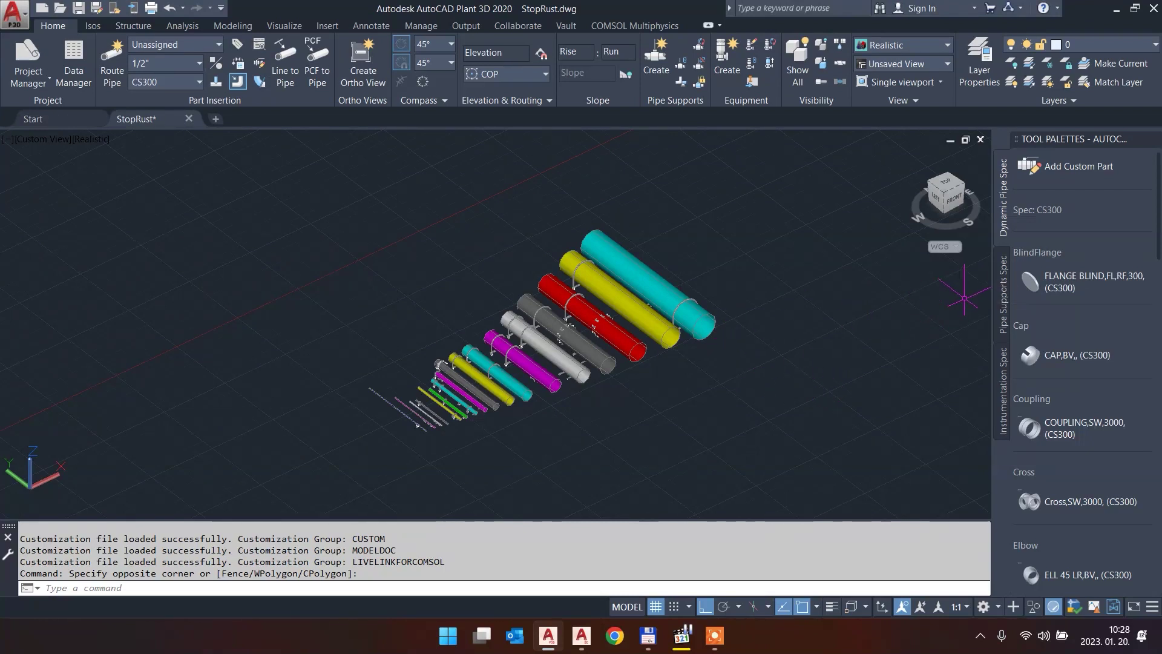
pyautogui.click(1003, 289)
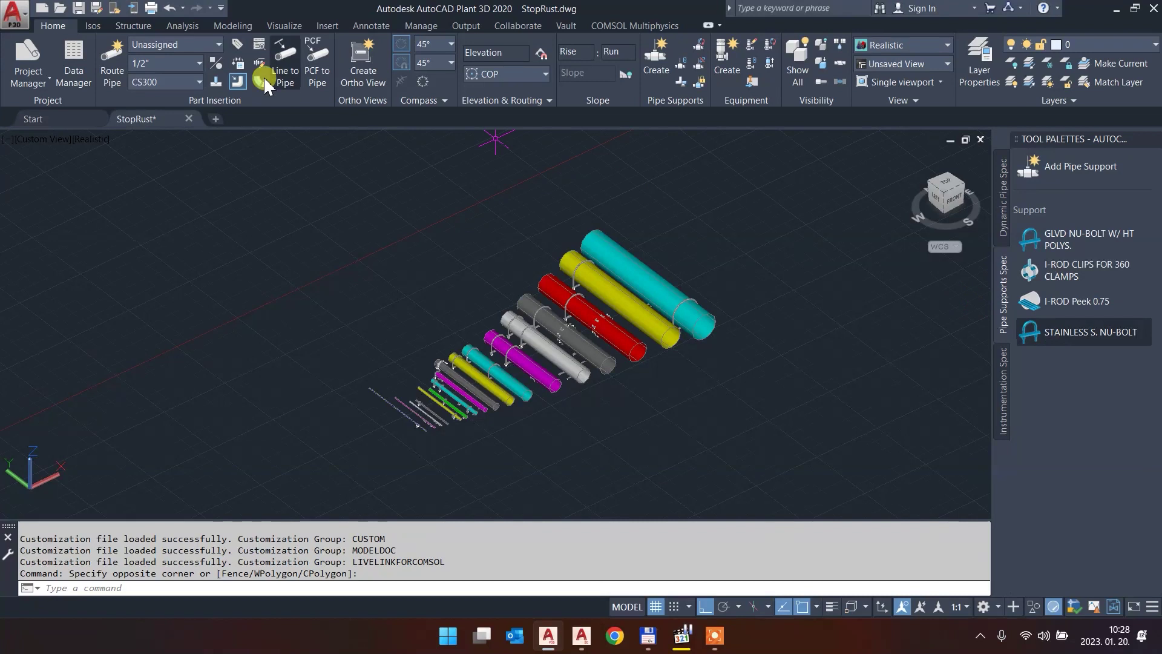
# Route a new 4" pipe between two picked points
pyautogui.click(155, 63)
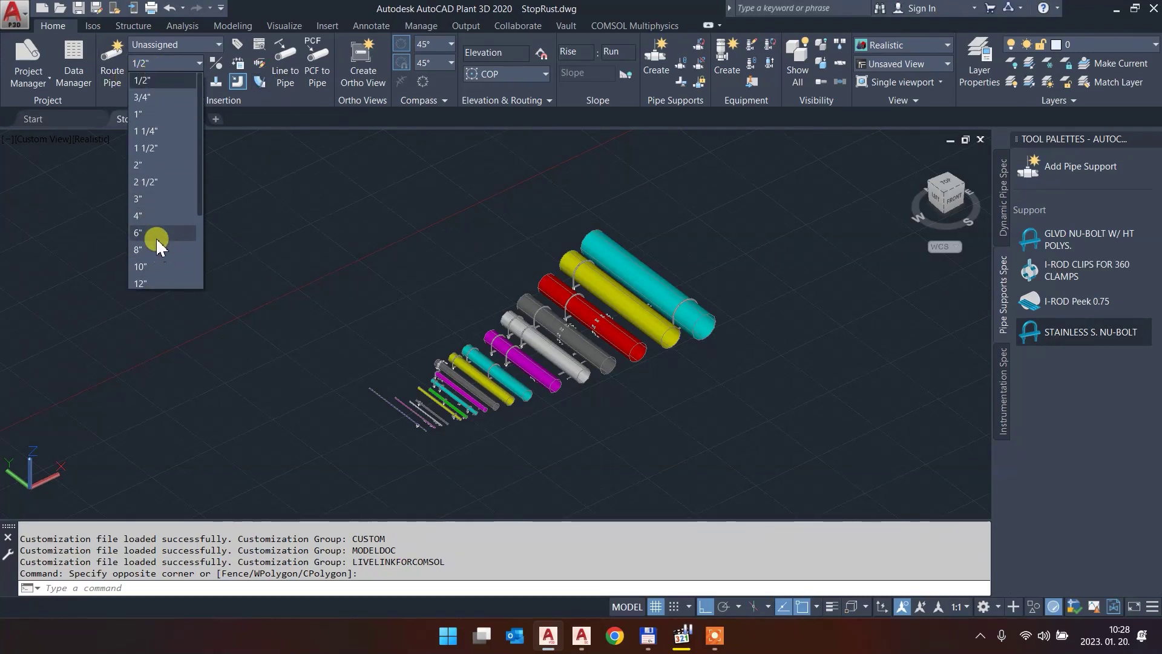
pyautogui.click(152, 216)
pyautogui.click(110, 67)
pyautogui.click(221, 349)
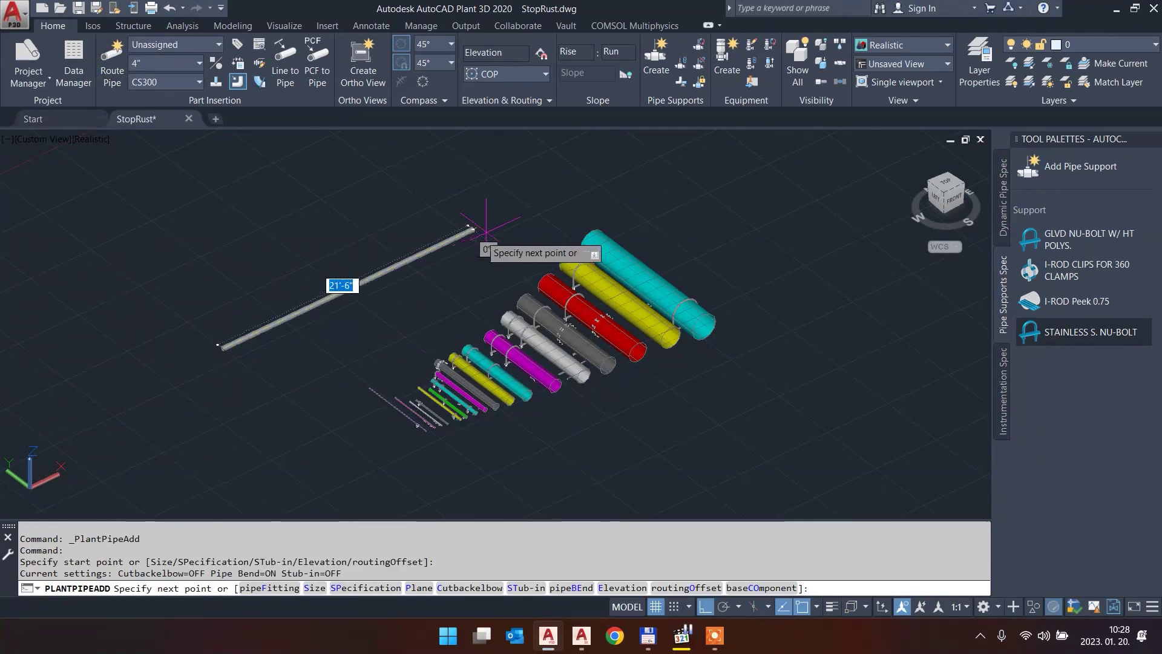
pyautogui.click(507, 214)
pyautogui.press('Escape')
# Place a GLVD NU-BOLT and a STAINLESS S. NU-BOLT on the 4" pipe
pyautogui.scroll(10, 219, 345)
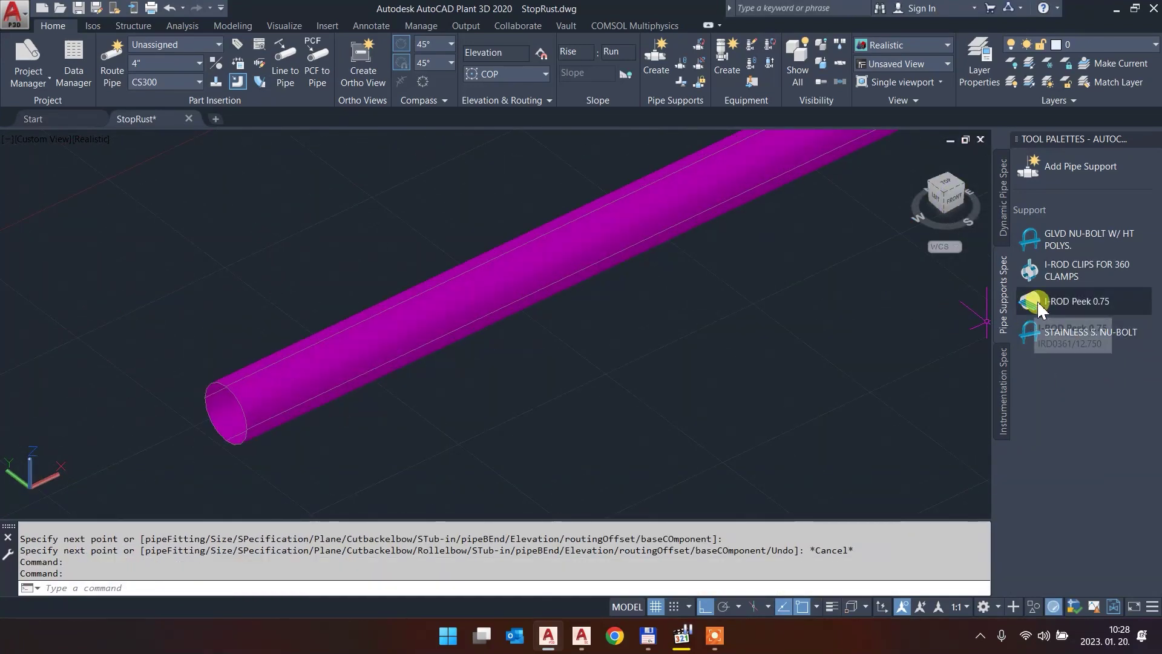
pyautogui.click(1032, 245)
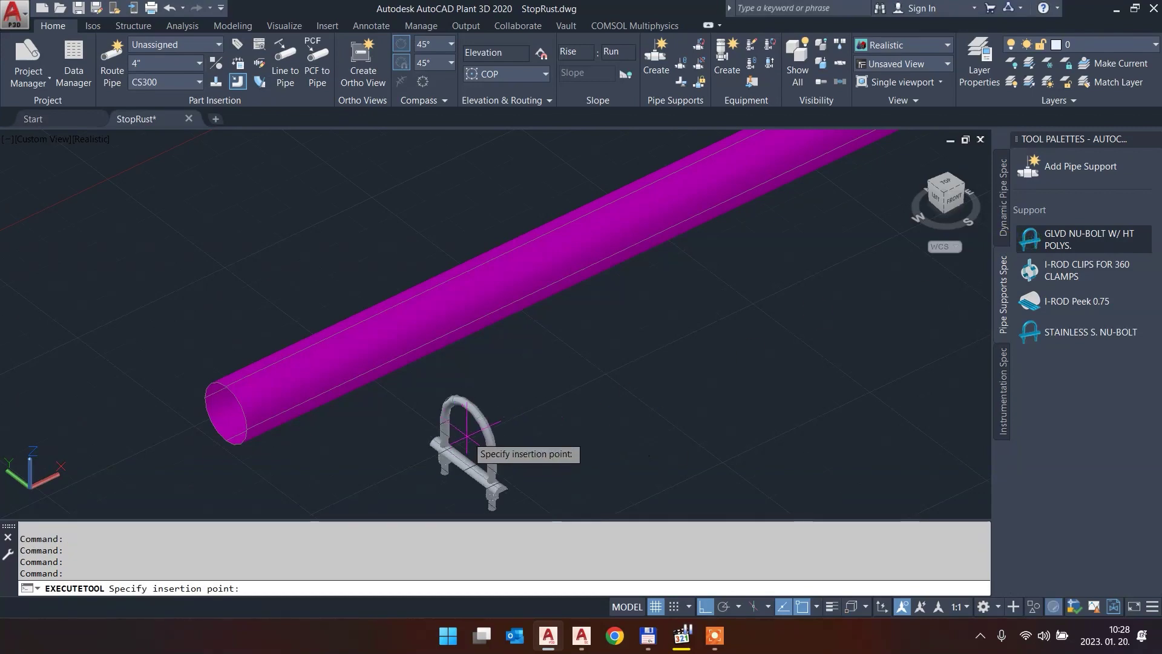
pyautogui.click(418, 339)
pyautogui.click(428, 363)
pyautogui.press('Escape')
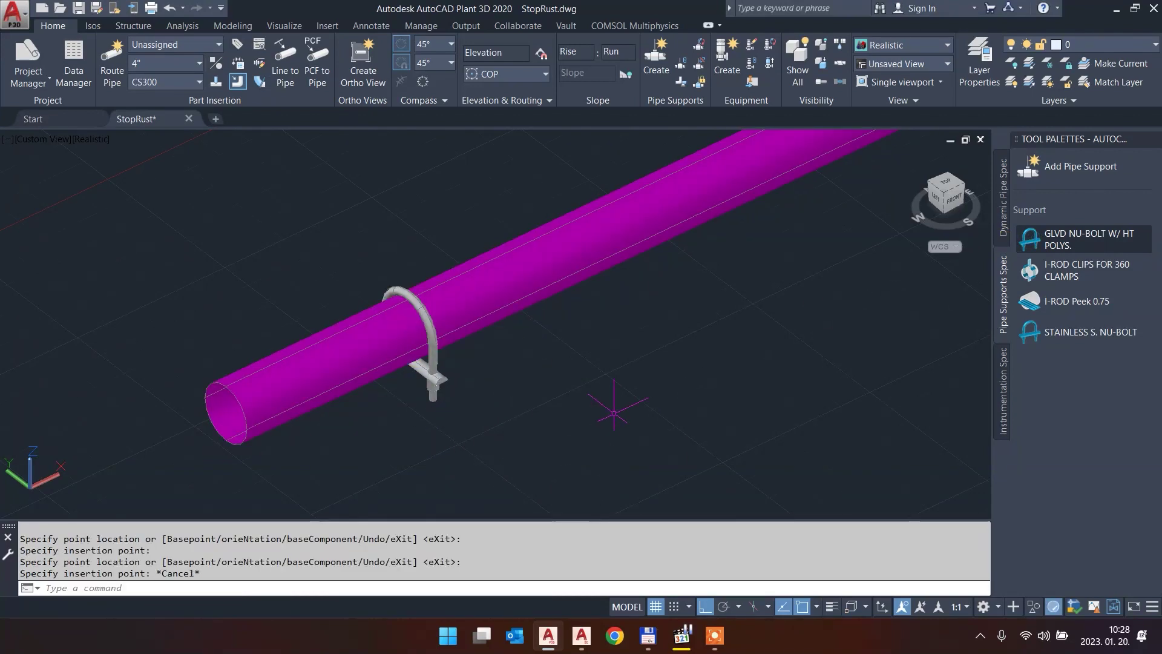
pyautogui.click(1052, 332)
pyautogui.click(549, 230)
pyautogui.click(549, 230)
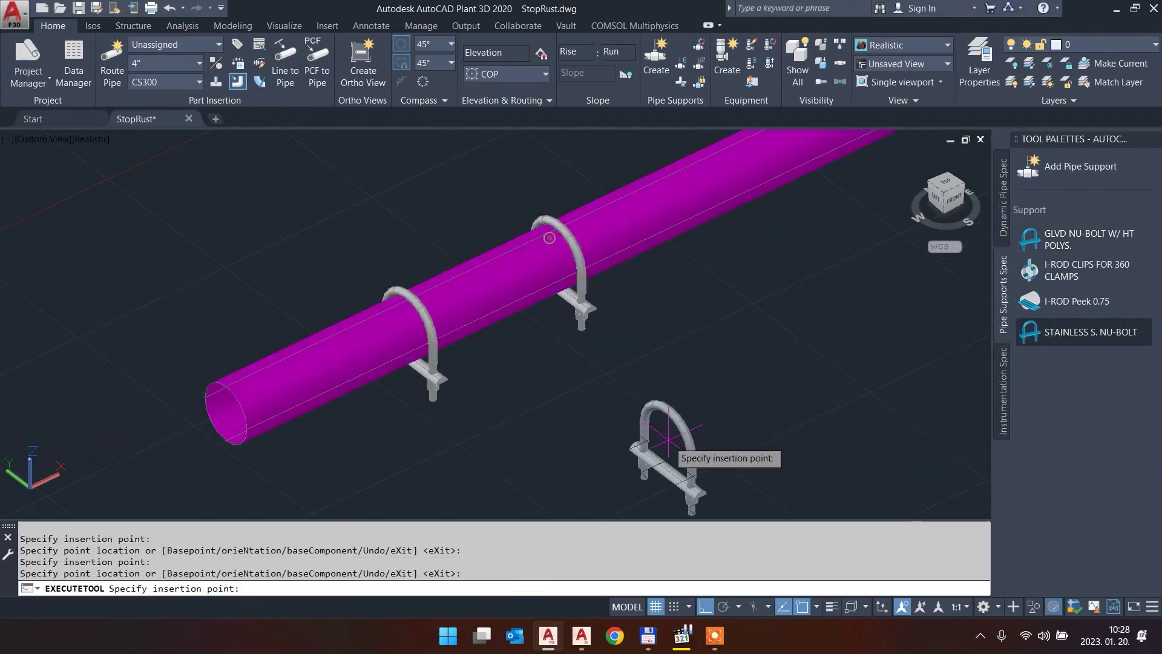
pyautogui.press('Escape')
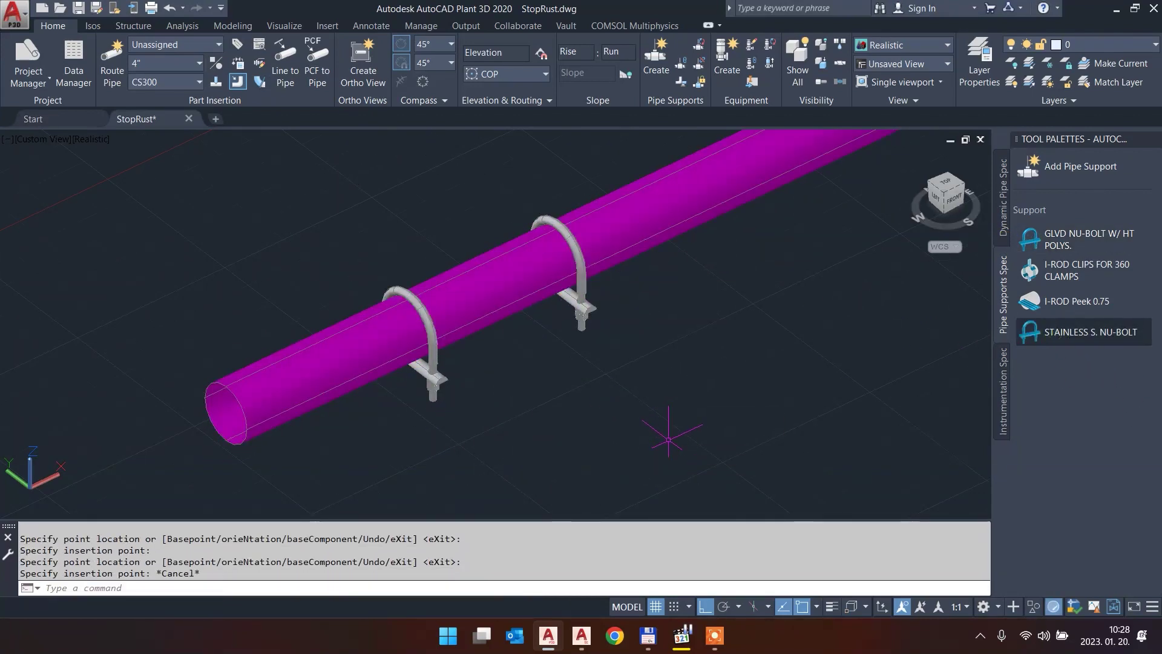
pyautogui.click(426, 390)
# Check Size and Long Description (Size) of both nu-bolts in the Properties palette
pyautogui.hotkey('ctrl', '1')
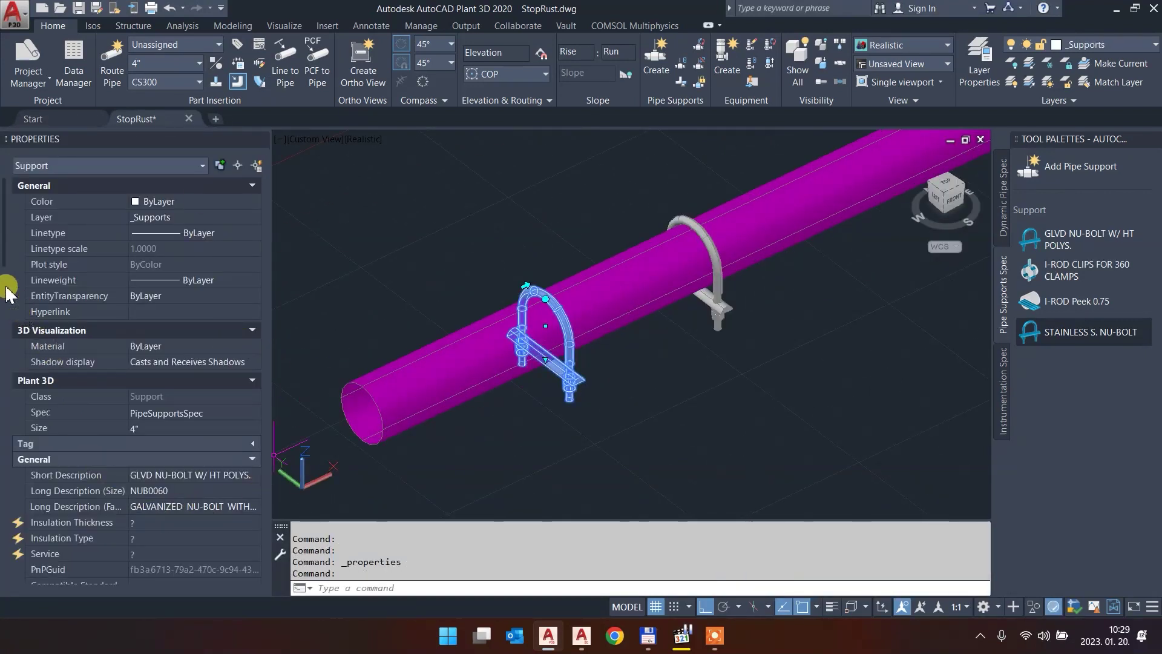
pyautogui.scroll(-3, 9, 266)
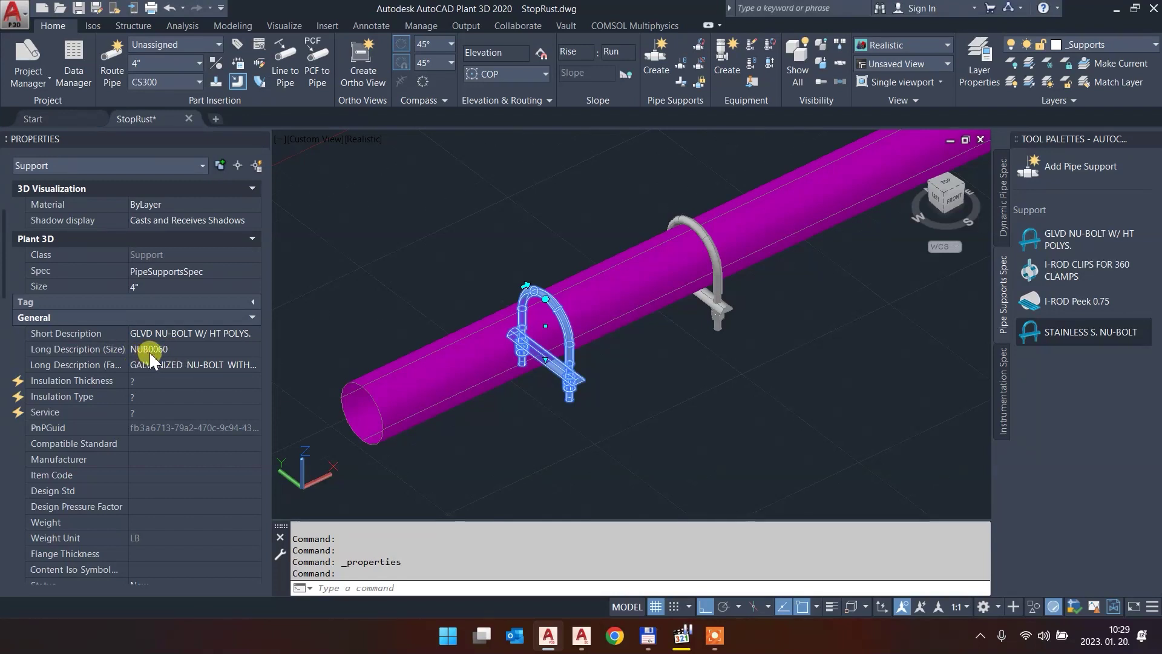
pyautogui.press('Escape')
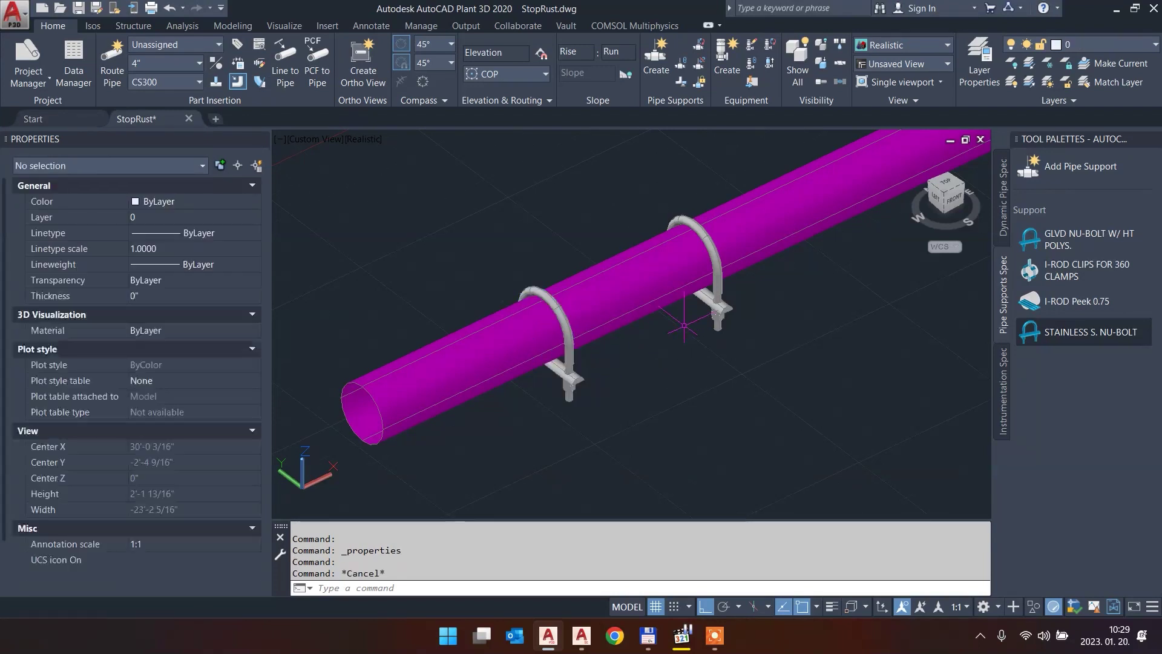
pyautogui.click(716, 285)
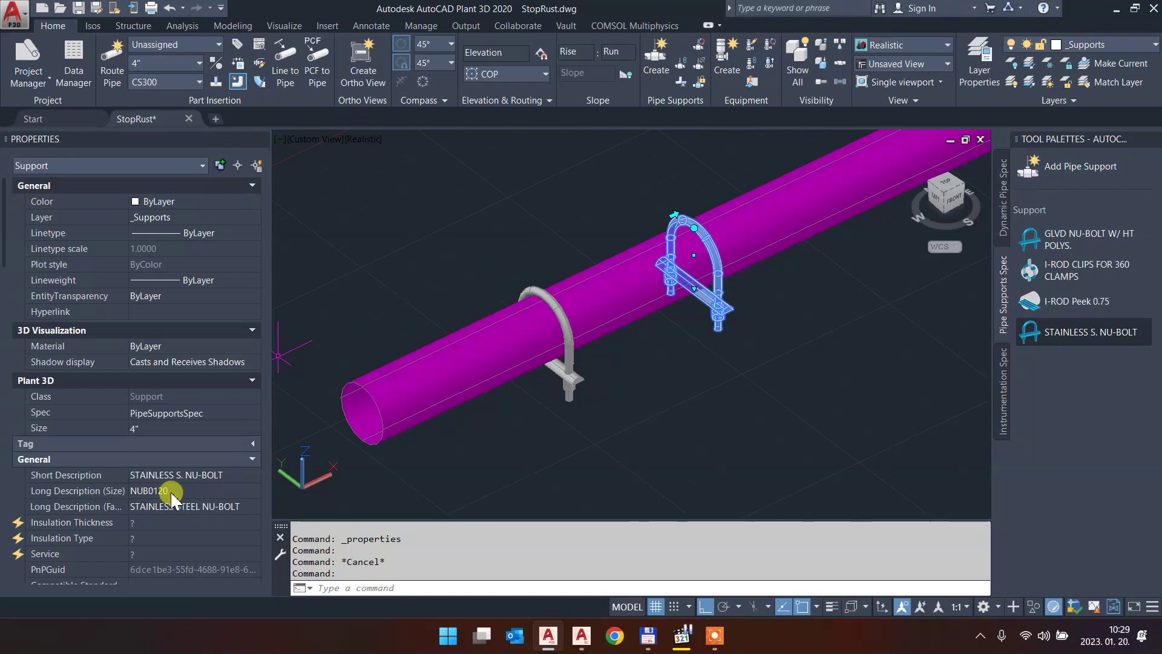
pyautogui.press('Escape')
pyautogui.scroll(-2, 602, 369)
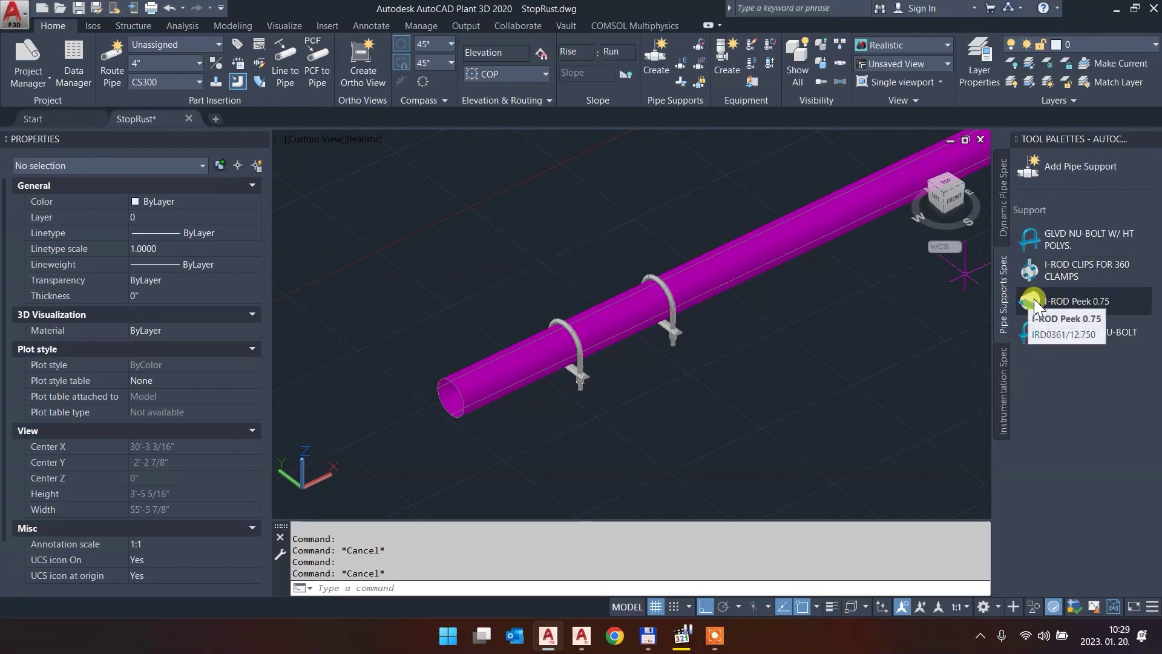
pyautogui.click(1031, 301)
# Place two I-ROD Peek 0.75 pads on the 4" pipe
pyautogui.scroll(4, 623, 399)
pyautogui.click(611, 278)
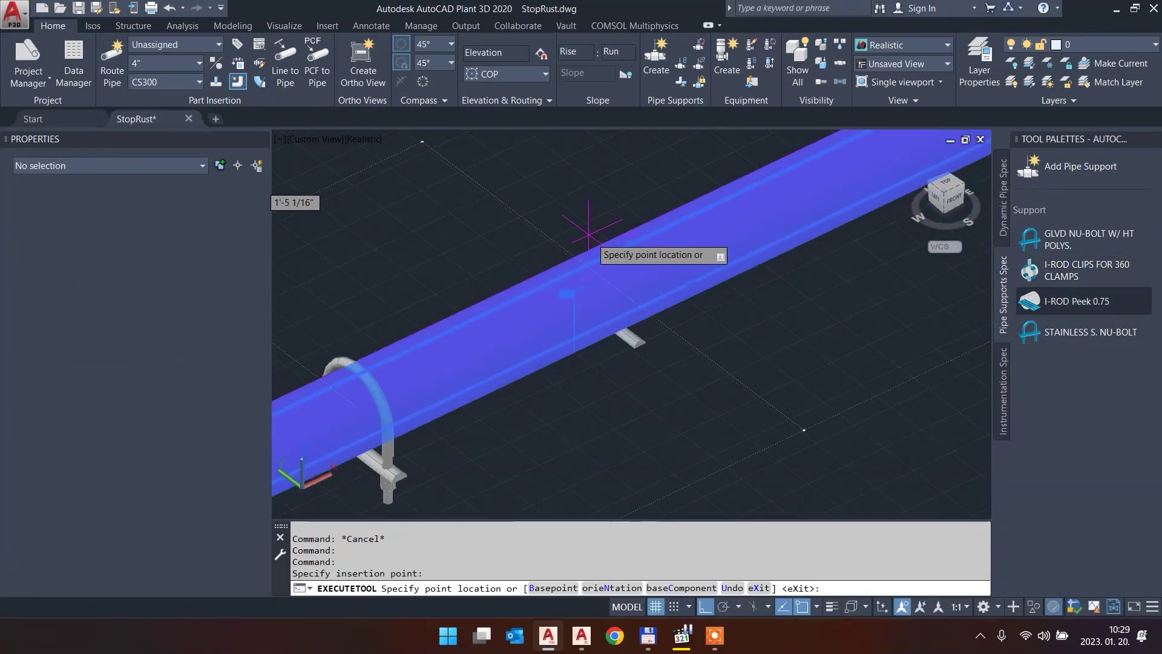
pyautogui.press('Return')
pyautogui.press('Escape')
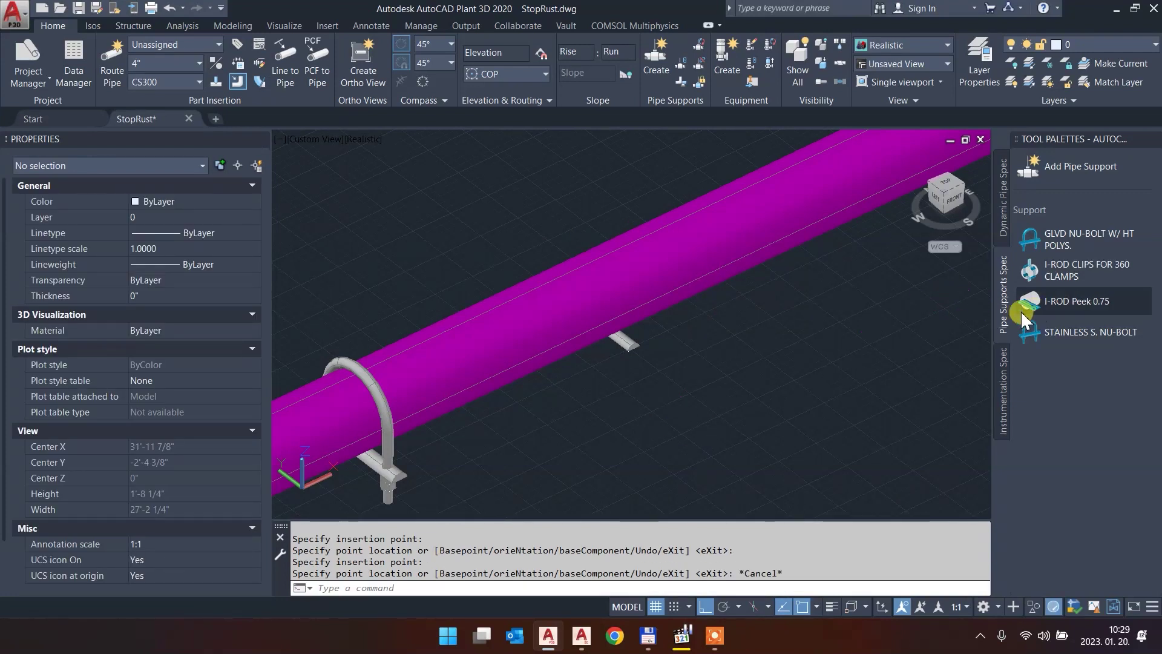
pyautogui.click(1031, 302)
pyautogui.click(712, 237)
pyautogui.press('Return')
pyautogui.click(706, 223)
pyautogui.press('Escape')
pyautogui.scroll(-5, 706, 223)
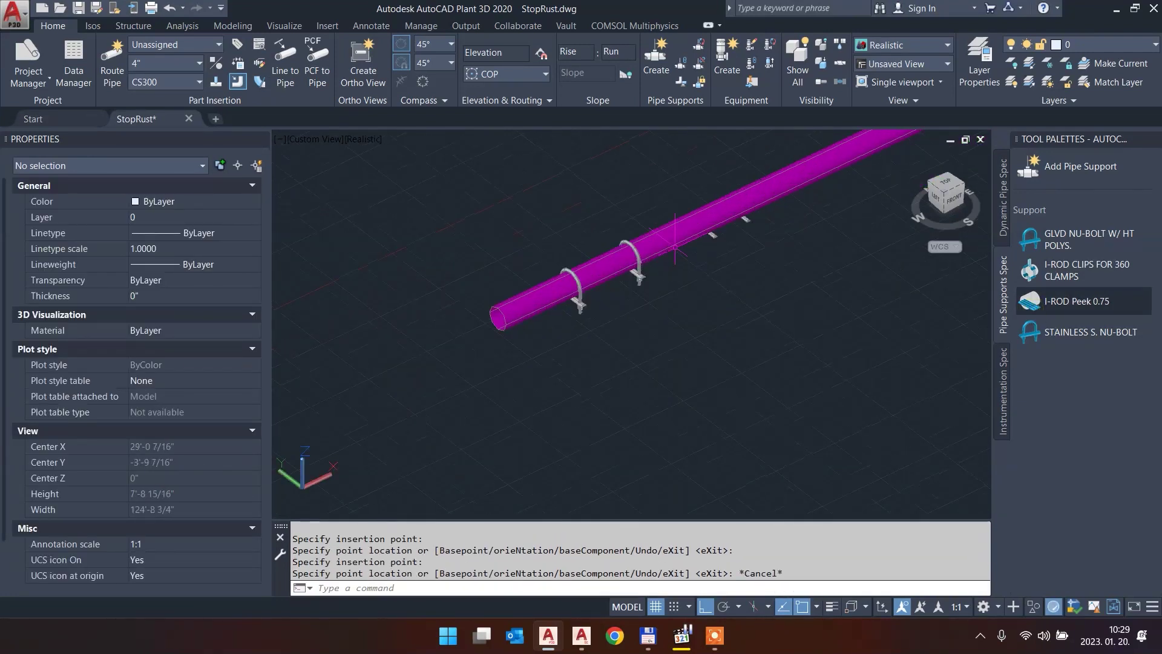
pyautogui.moveTo(706, 223); pyautogui.dragTo(543, 323, button='middle')
# Place two I-ROD CLIPS FOR 360 CLAMPS on the 4" pipe
pyautogui.click(1029, 270)
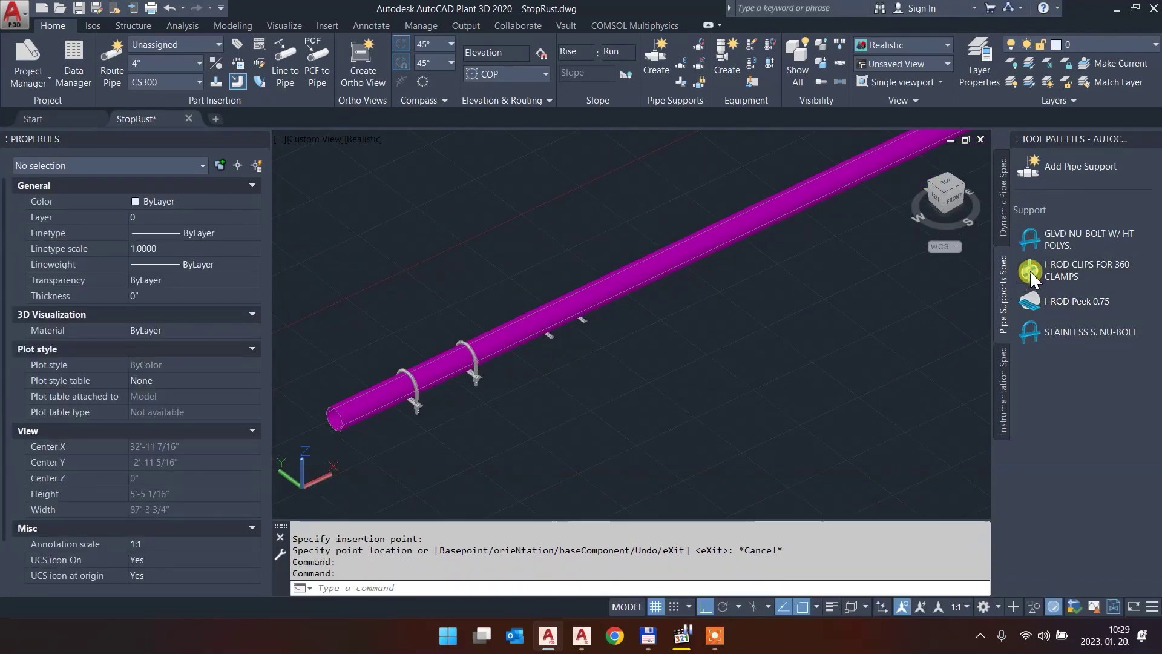
pyautogui.scroll(3, 684, 362)
pyautogui.click(627, 175)
pyautogui.press('Return')
pyautogui.click(612, 160)
pyautogui.press('Return')
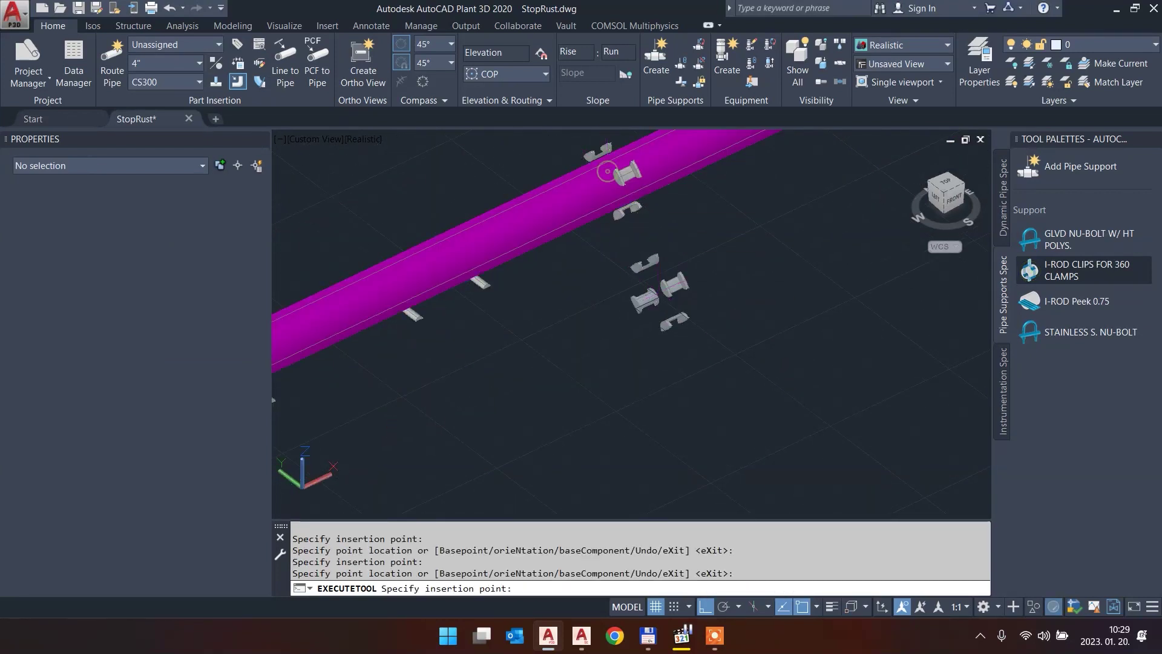
pyautogui.press('Escape')
pyautogui.scroll(2, 617, 176)
# Pan and orbit the view to frame the 4" pipe and its supports
pyautogui.moveTo(666, 203); pyautogui.dragTo(670, 403, button='middle')
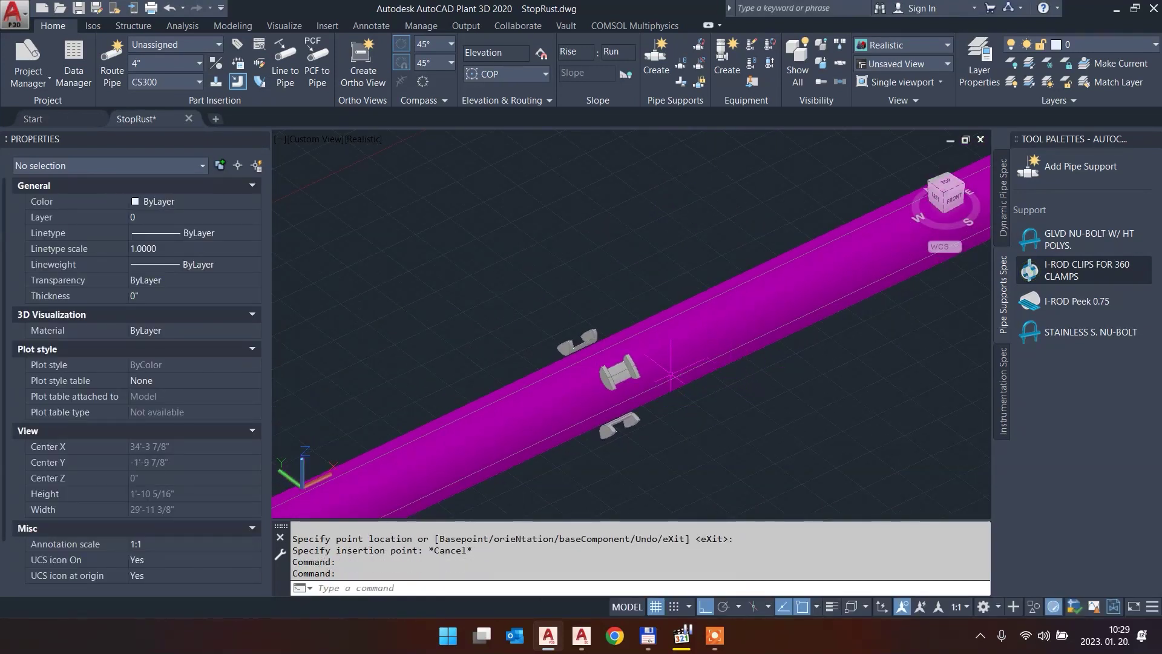
pyautogui.keyDown('shift'); pyautogui.moveTo(654, 399); pyautogui.dragTo(582, 352, button='middle'); pyautogui.keyUp('shift')
pyautogui.scroll(-3, 529, 324)
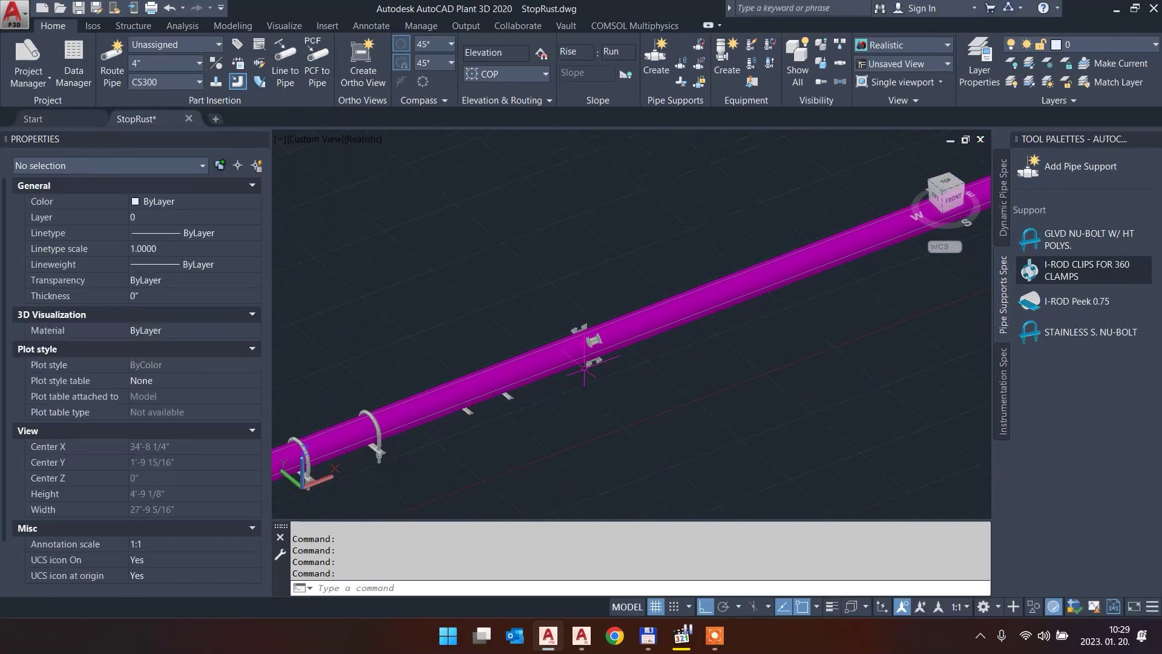
pyautogui.scroll(3, 582, 352)
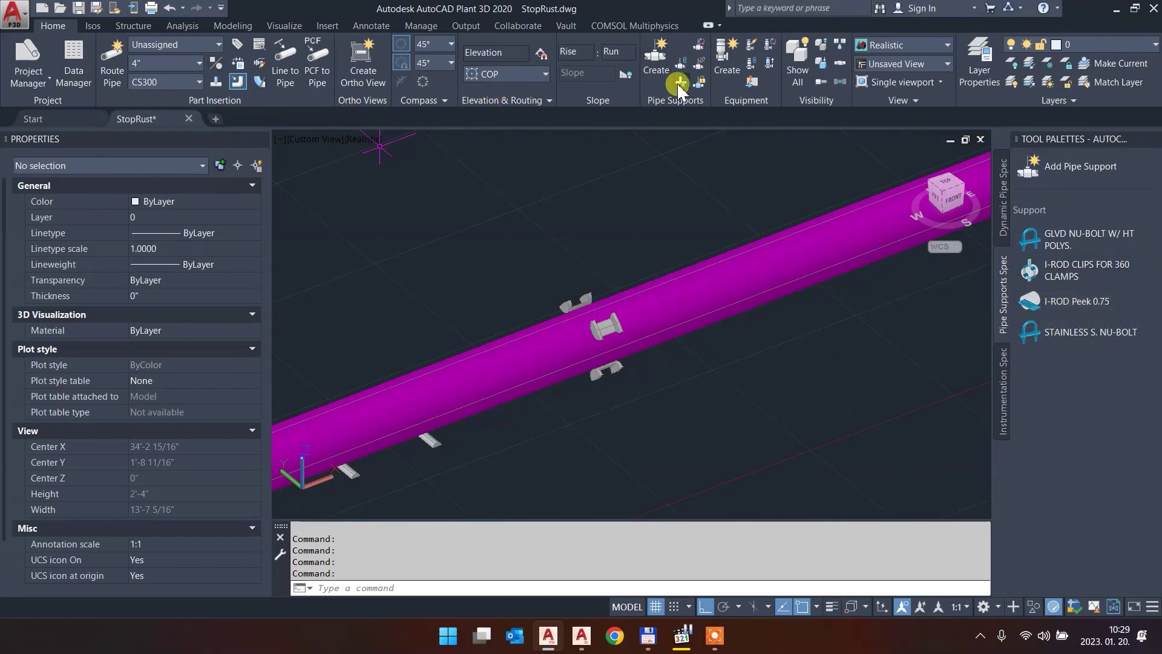
pyautogui.click(656, 60)
# Place a Beam Bolted Hanger (CSGH005) on the 4" pipe beside the clips
pyautogui.moveTo(213, 411); pyautogui.dragTo(331, 411)
pyautogui.click(454, 337)
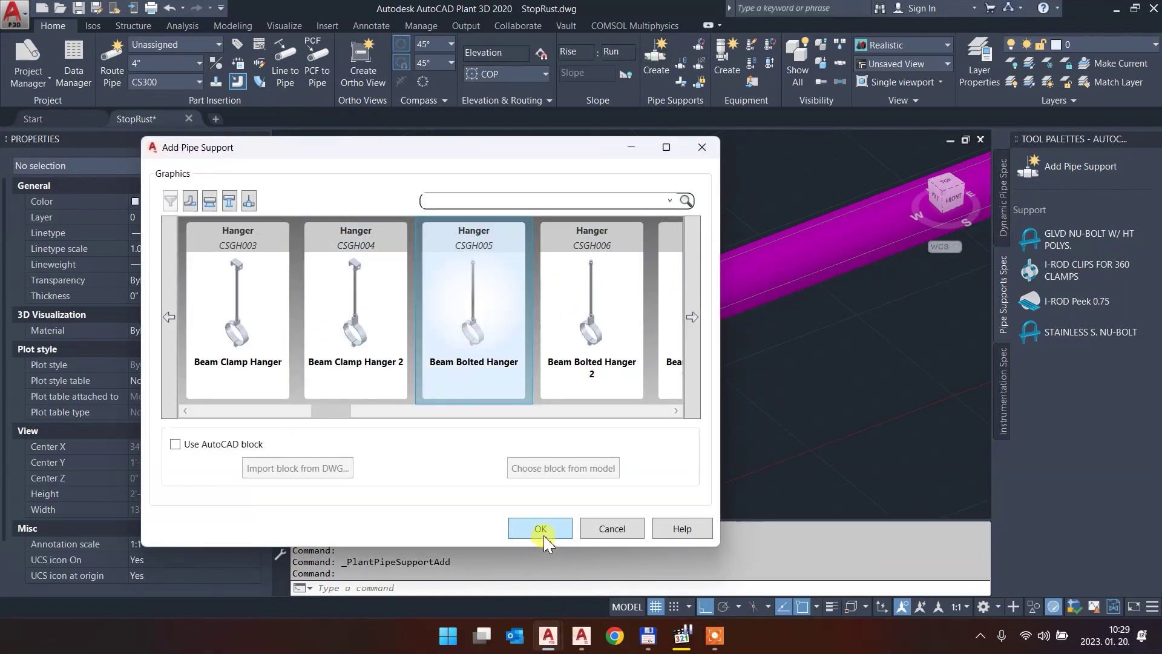
pyautogui.click(541, 529)
pyautogui.click(657, 305)
pyautogui.click(632, 303)
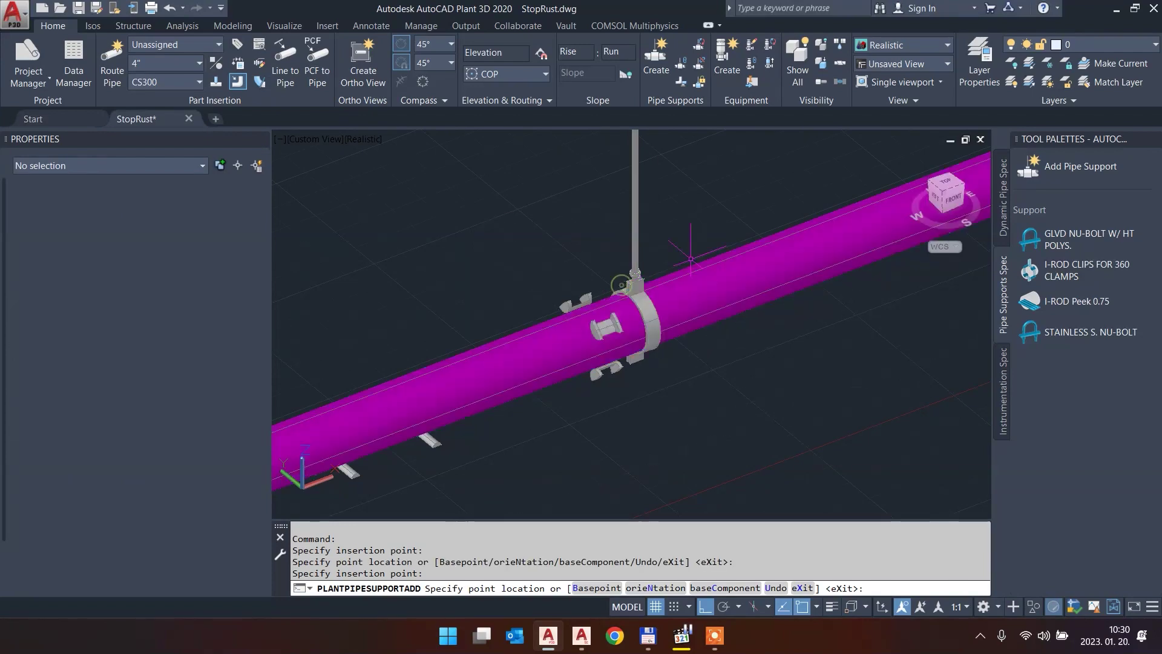
pyautogui.press('Escape')
# Change the hanger's D dimension to 5.5 in Properties
pyautogui.click(636, 321)
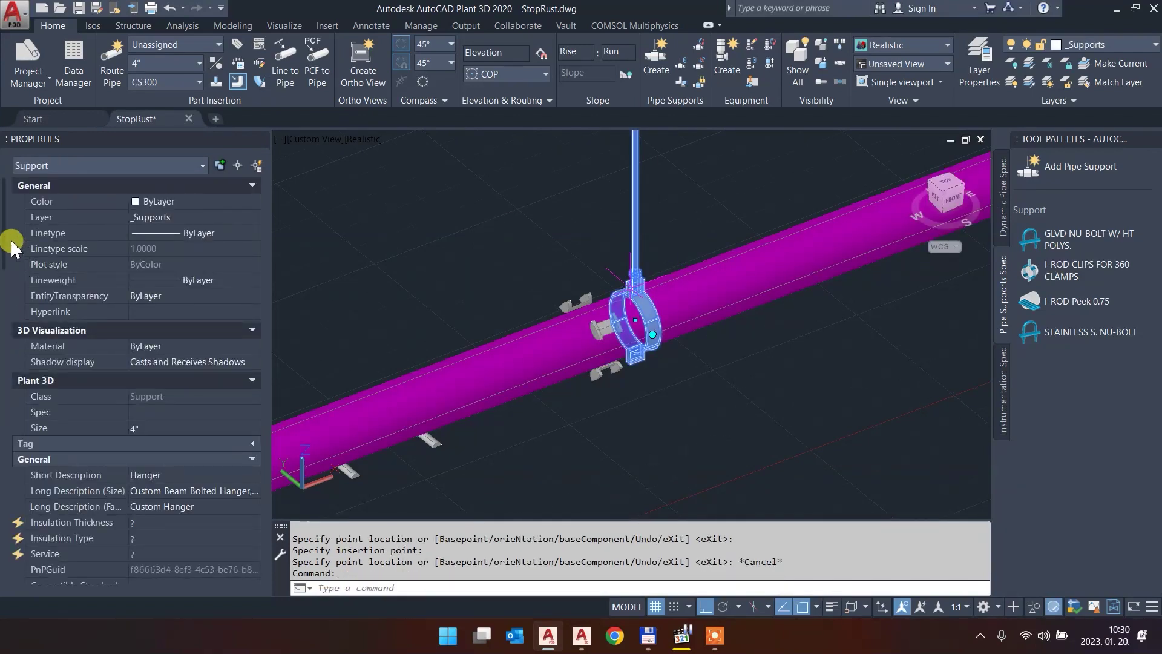
pyautogui.moveTo(12, 245); pyautogui.dragTo(28, 496)
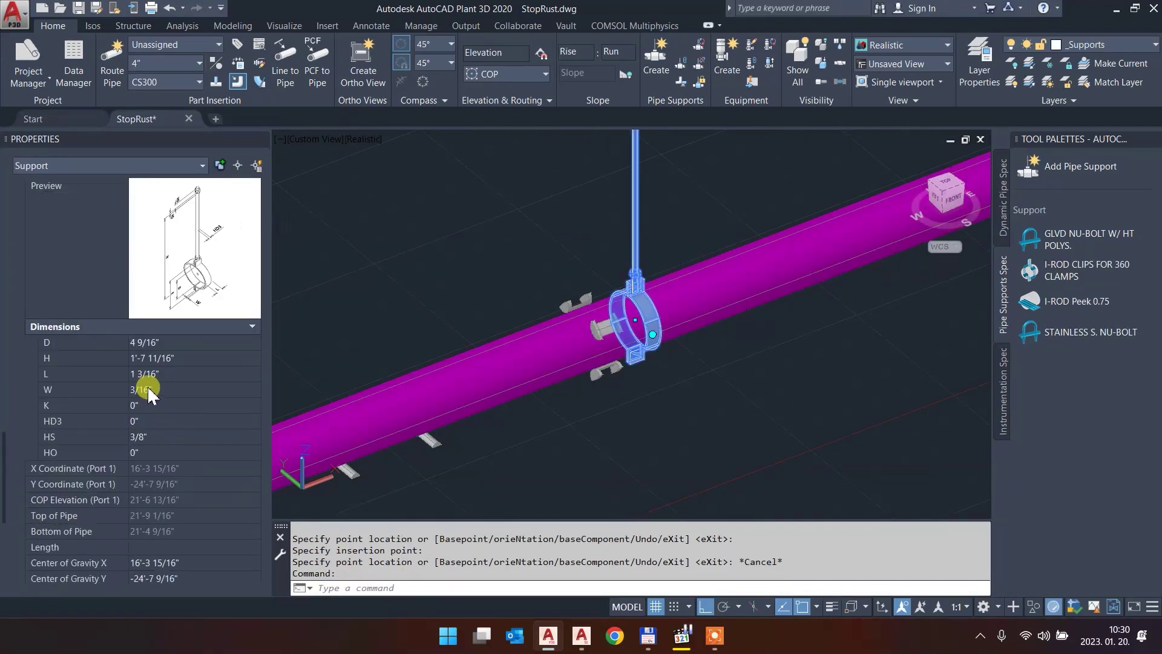
pyautogui.click(170, 343)
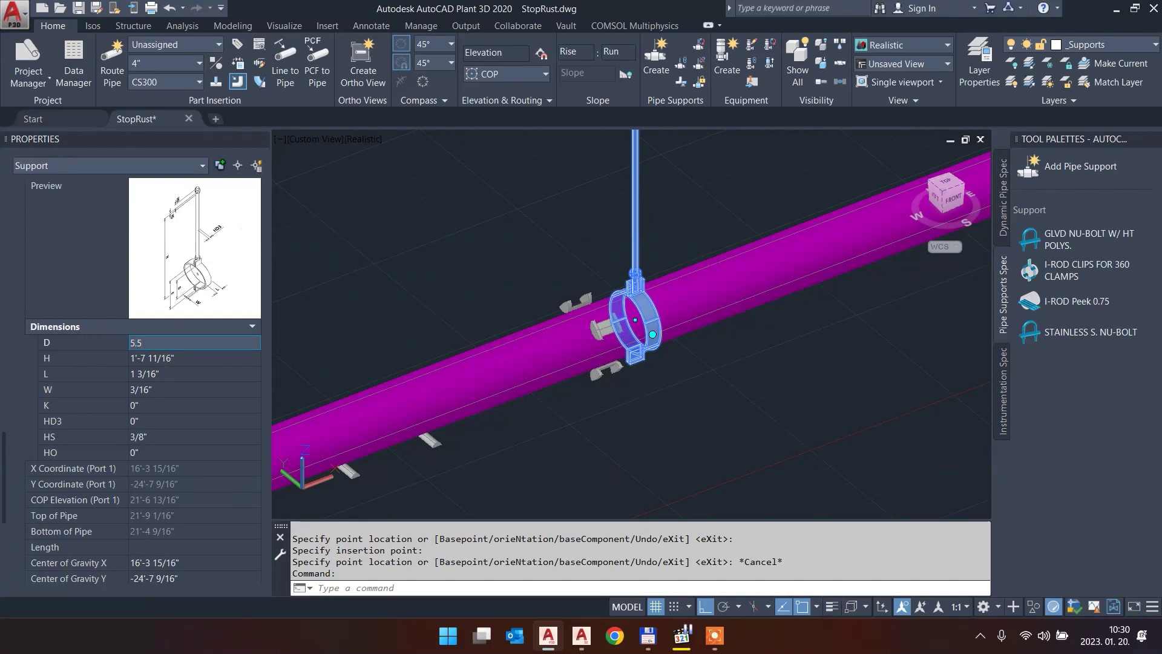
pyautogui.press('Return')
pyautogui.press('Escape')
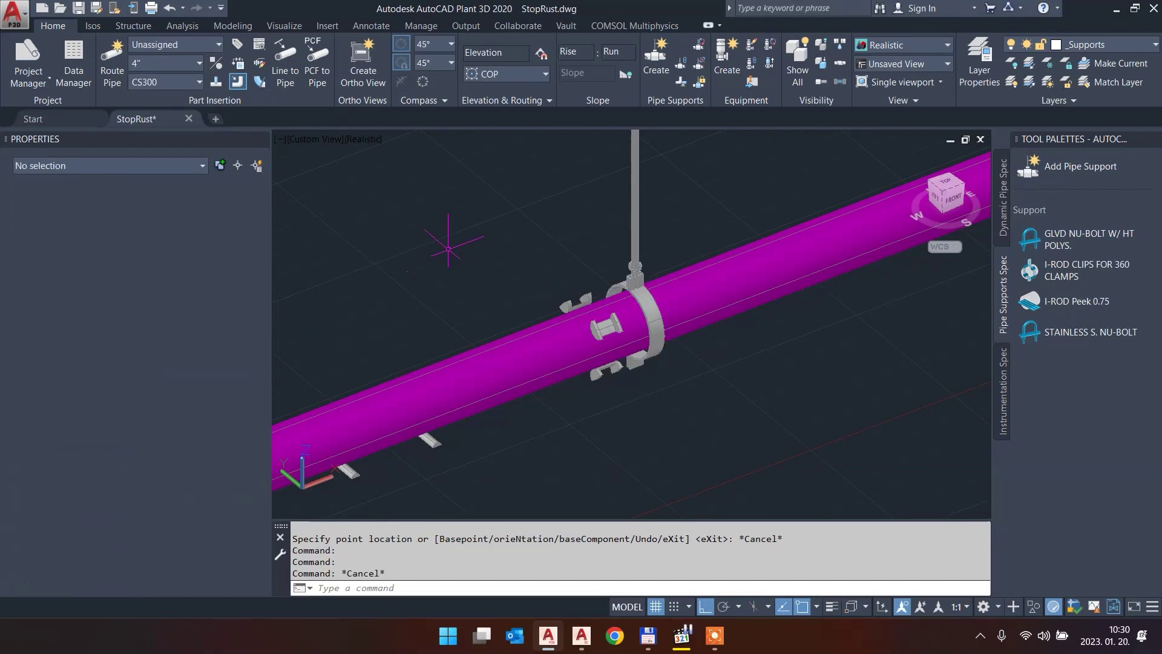
# Select the I-ROD clip support and orbit the view to a front-like angle
pyautogui.click(583, 291)
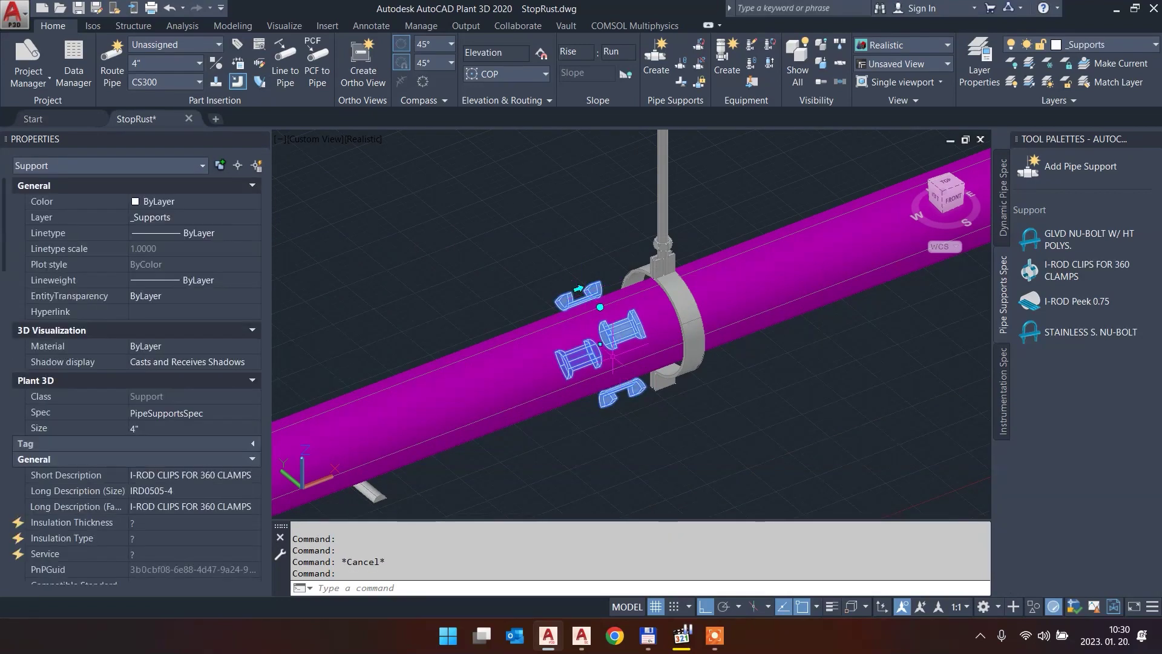
pyautogui.click(600, 307)
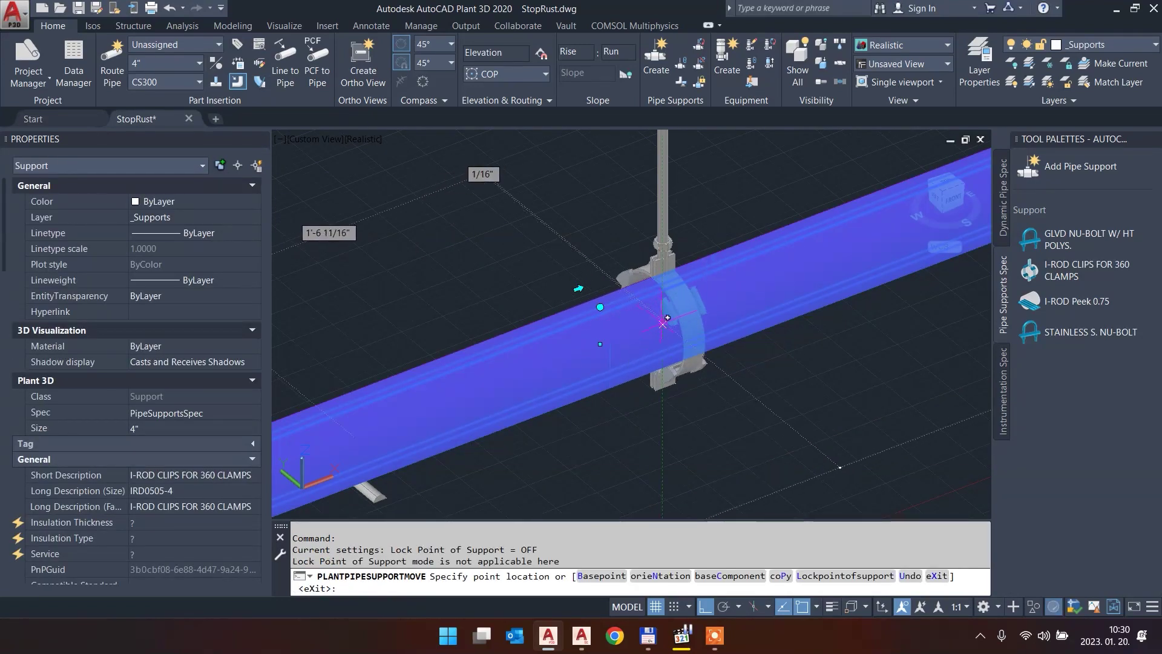
pyautogui.press('Escape')
pyautogui.keyDown('shift'); pyautogui.moveTo(716, 357); pyautogui.dragTo(644, 308, button='middle'); pyautogui.keyUp('shift')
pyautogui.scroll(-5, 669, 371)
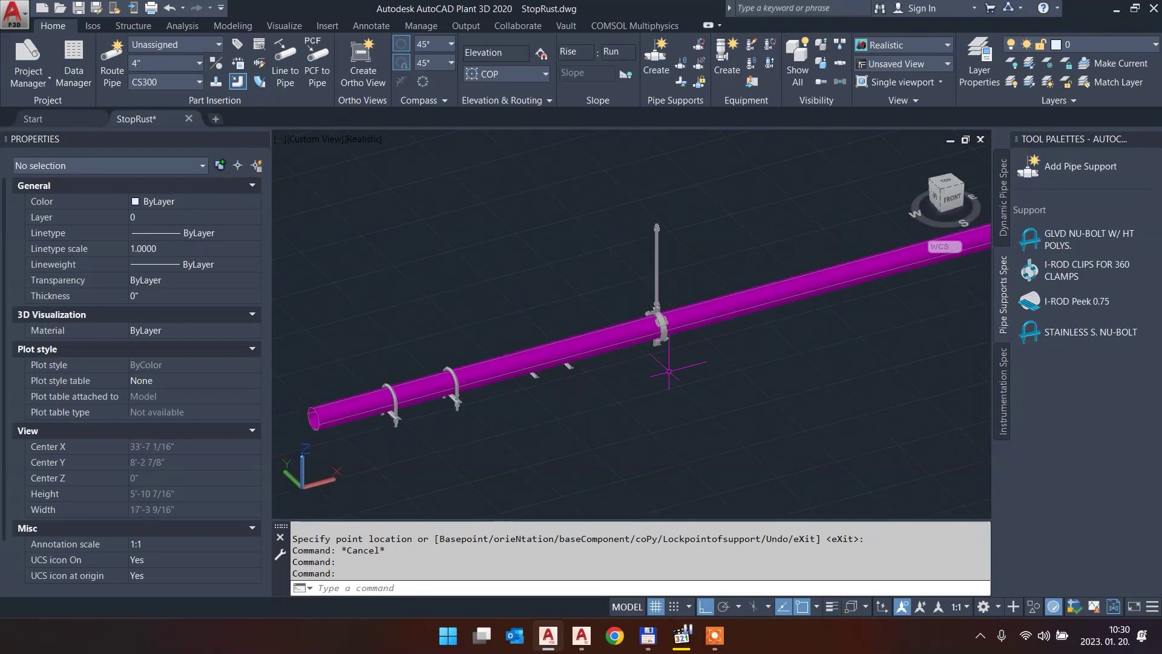
pyautogui.press('Escape')
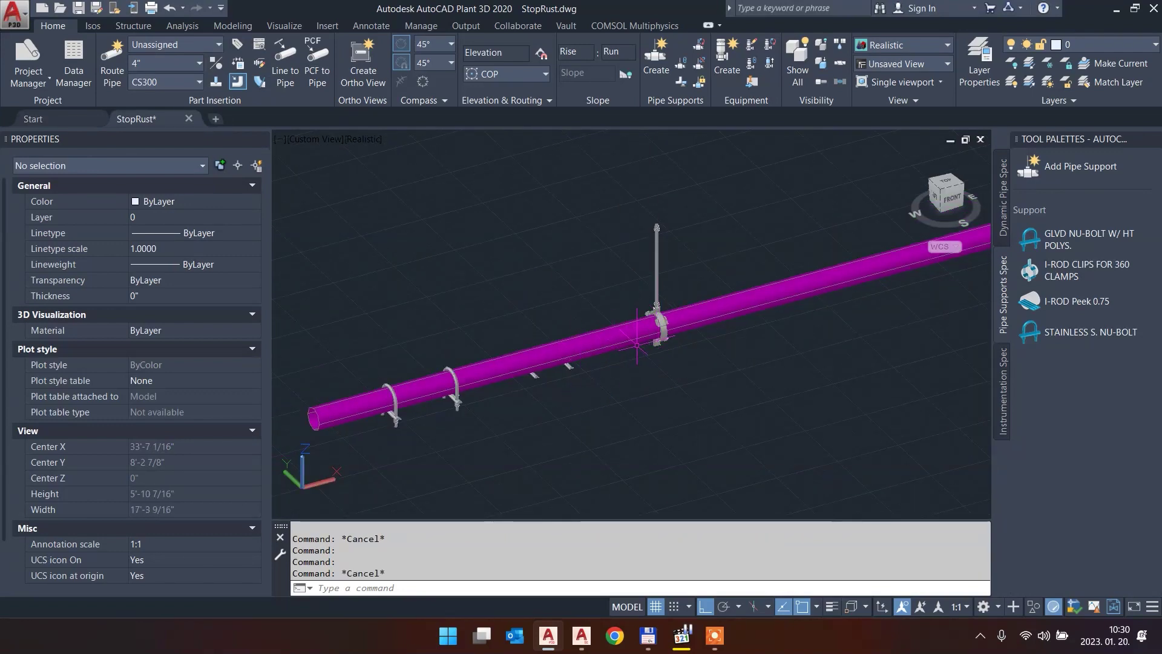
# Route a new 12" pipe between two picked points
pyautogui.click(170, 63)
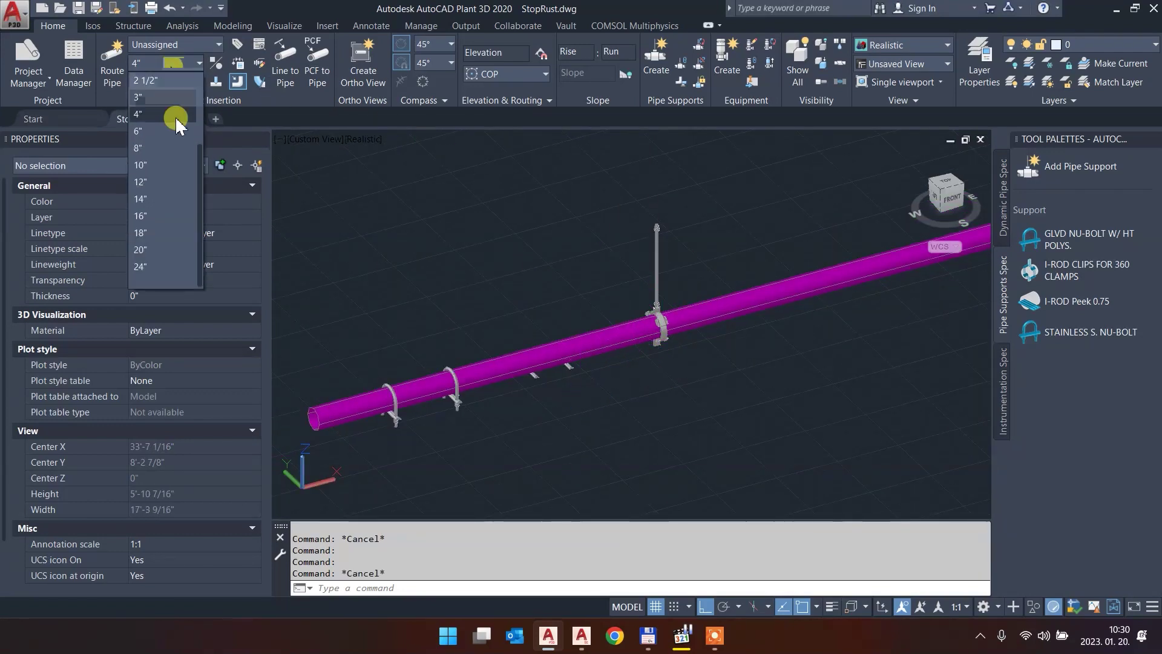
pyautogui.click(155, 185)
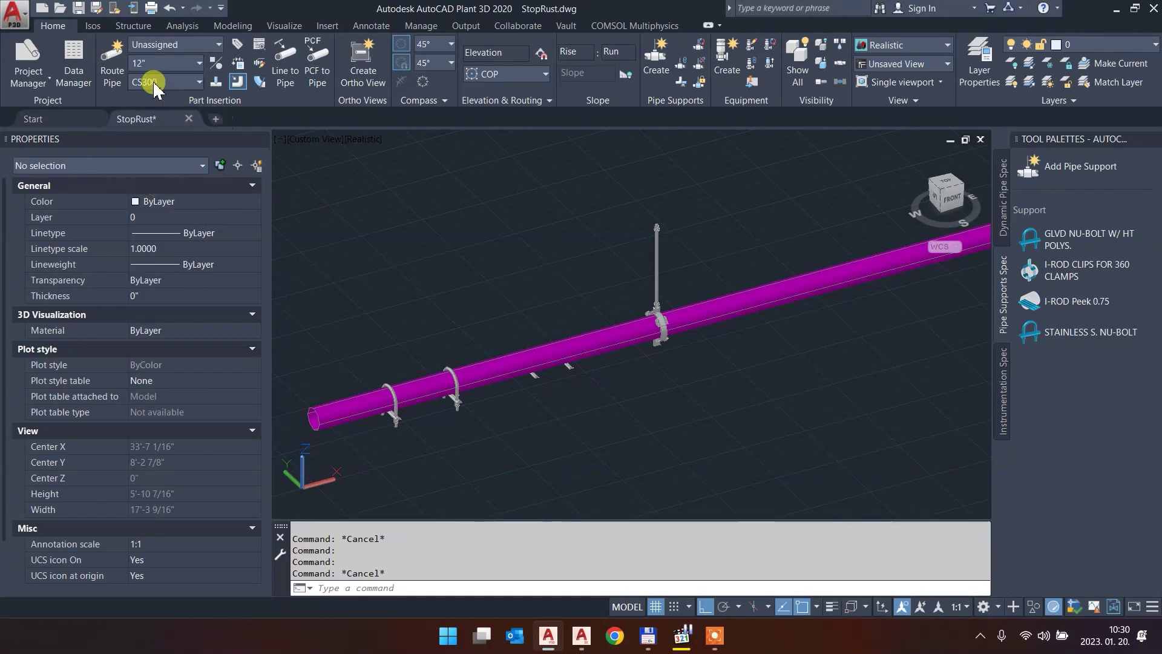
pyautogui.click(112, 61)
pyautogui.click(344, 320)
pyautogui.click(837, 196)
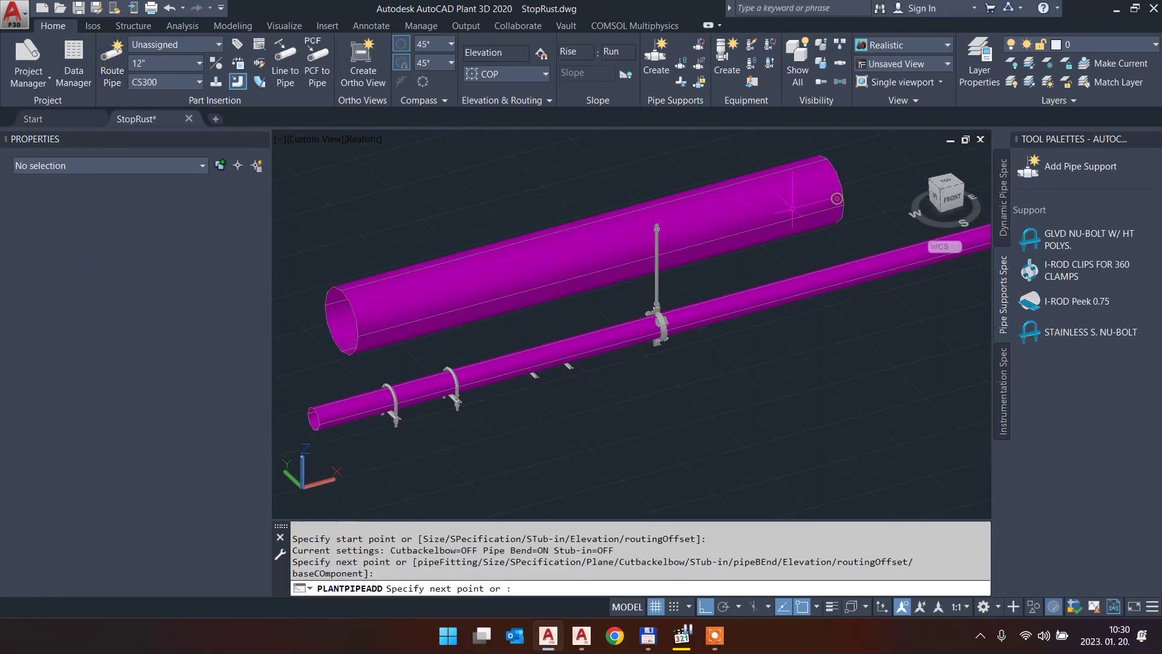
pyautogui.press('Escape')
# Route a new 1" pipe alongside the existing lines
pyautogui.click(164, 58)
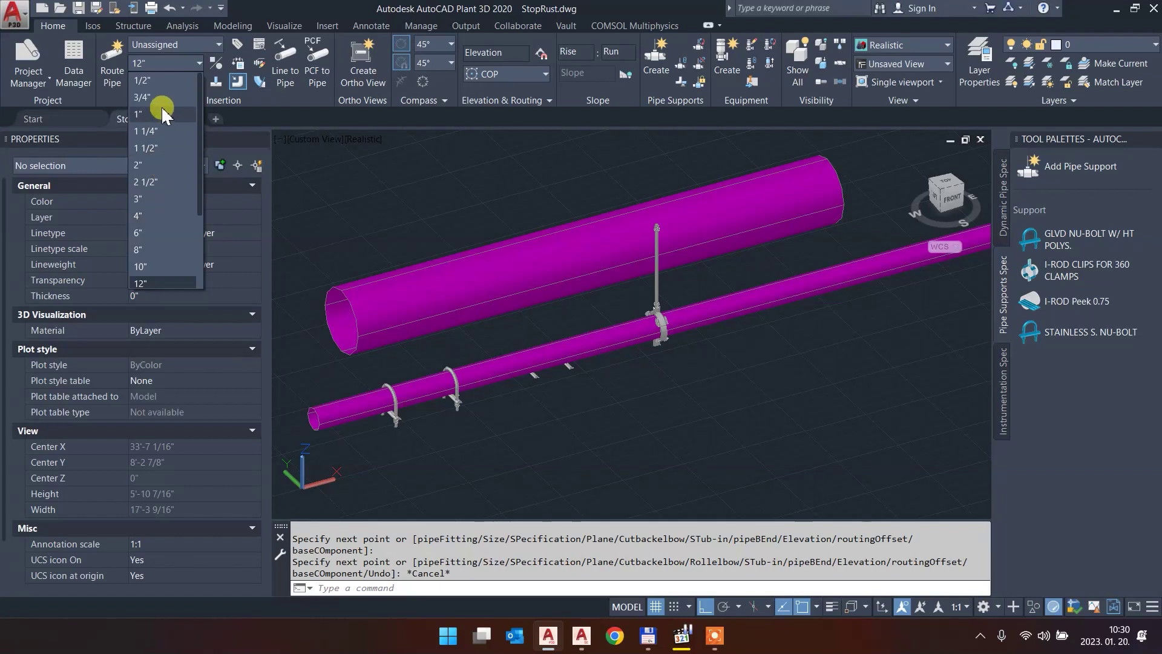
pyautogui.click(159, 107)
pyautogui.click(112, 60)
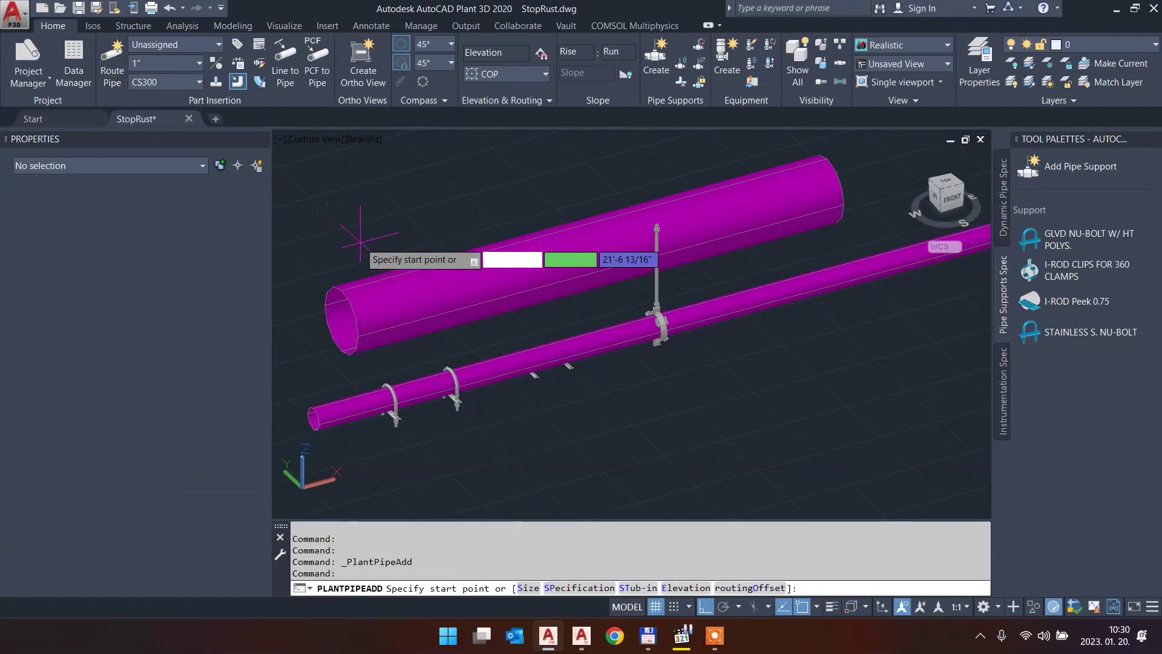
pyautogui.click(309, 216)
pyautogui.press('Escape')
pyautogui.press('Escape')
pyautogui.press('Escape')
pyautogui.moveTo(460, 290); pyautogui.dragTo(611, 405, button='middle')
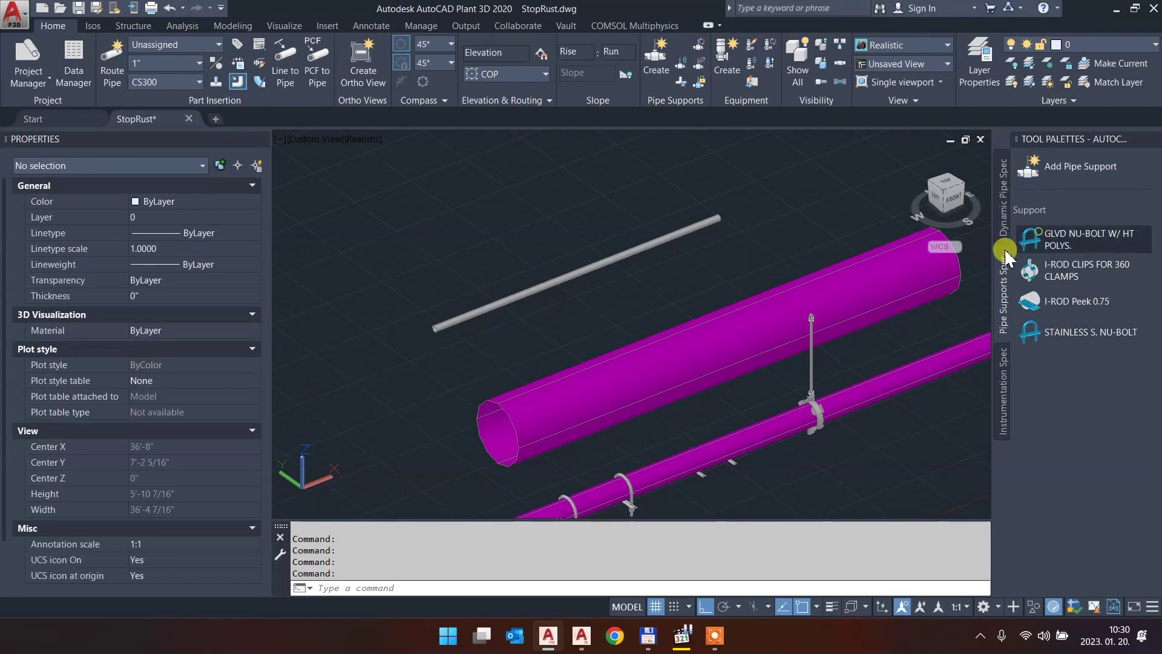
pyautogui.click(1032, 239)
# Place GLVD NU-BOLT W/ HT POLYS. supports on the 1" and 12" pipes
pyautogui.scroll(3, 584, 309)
pyautogui.scroll(2, 513, 269)
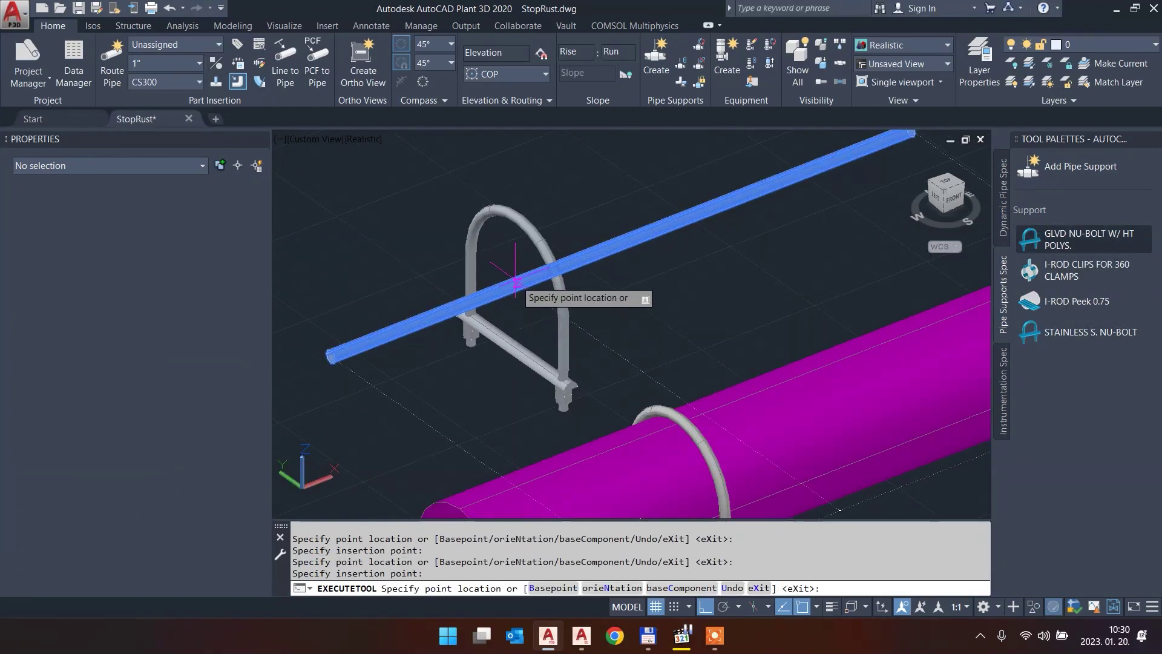
pyautogui.click(513, 273)
pyautogui.scroll(-4, 514, 279)
pyautogui.click(719, 202)
pyautogui.scroll(-5, 701, 306)
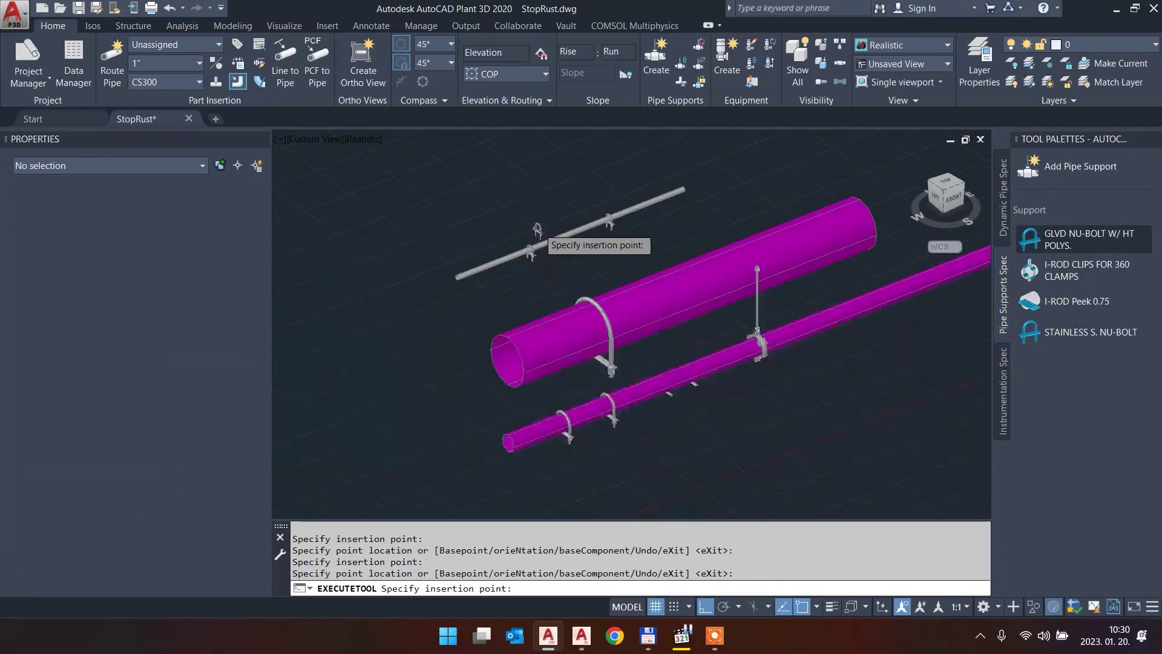
pyautogui.click(704, 293)
pyautogui.press('Escape')
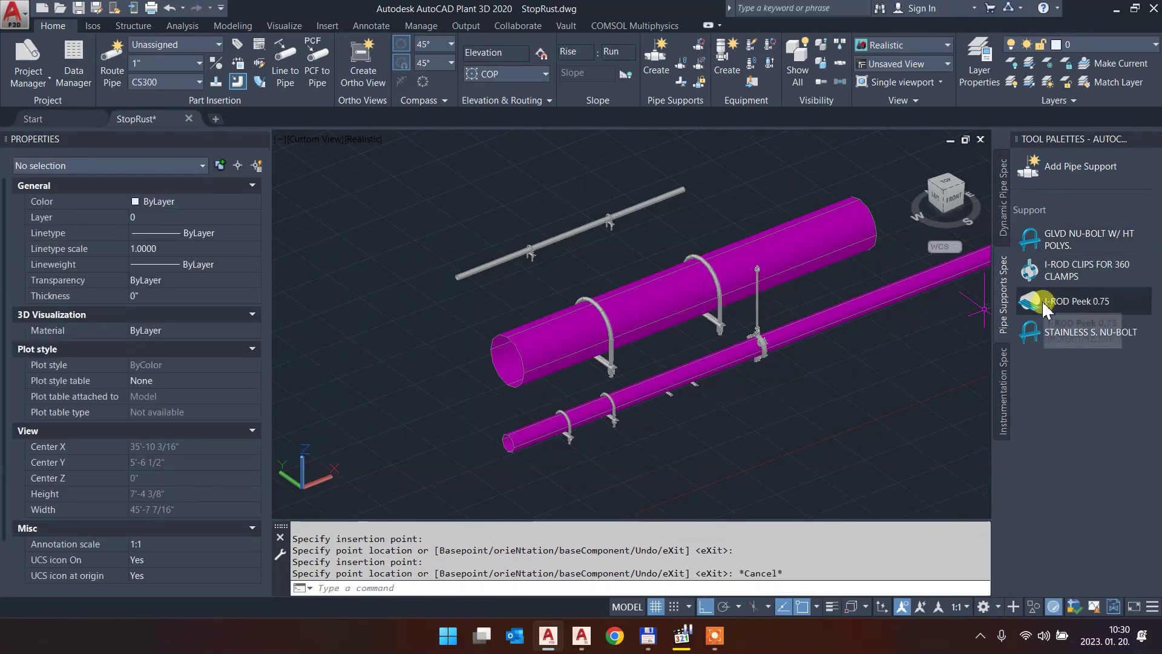
# Add an I-ROD Peek 0.75 pad support on the 1" pipe
pyautogui.click(1065, 301)
pyautogui.scroll(2, 829, 224)
pyautogui.click(778, 248)
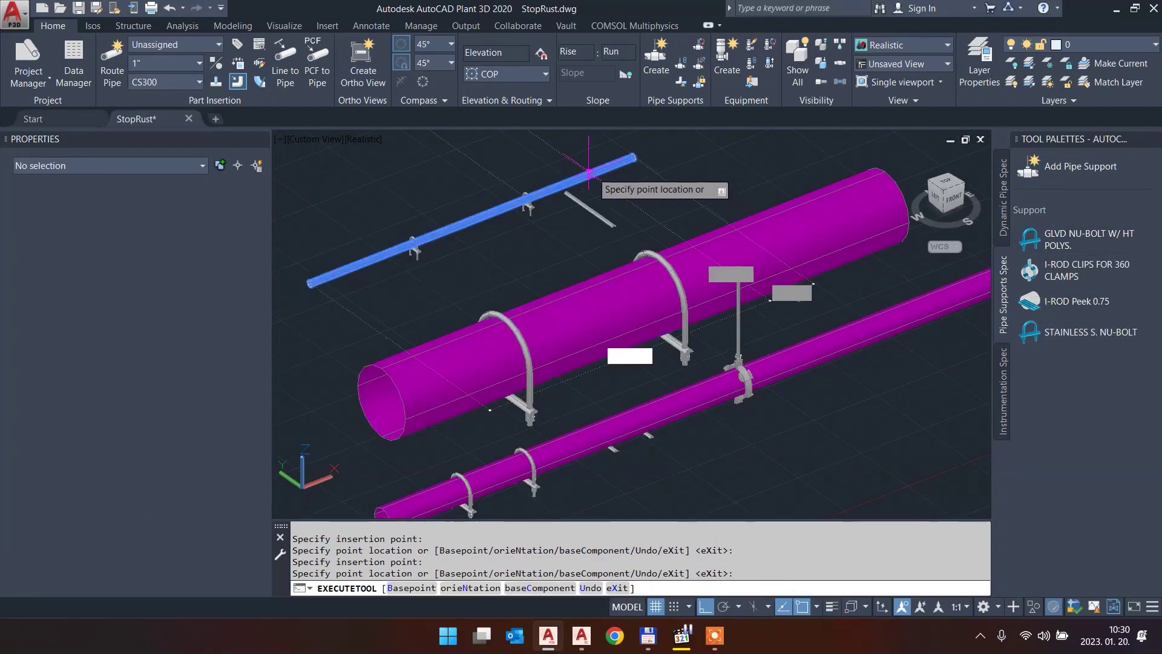
pyautogui.scroll(3, 566, 174)
pyautogui.click(560, 166)
pyautogui.press('Escape')
pyautogui.press('Escape')
pyautogui.scroll(3, 600, 260)
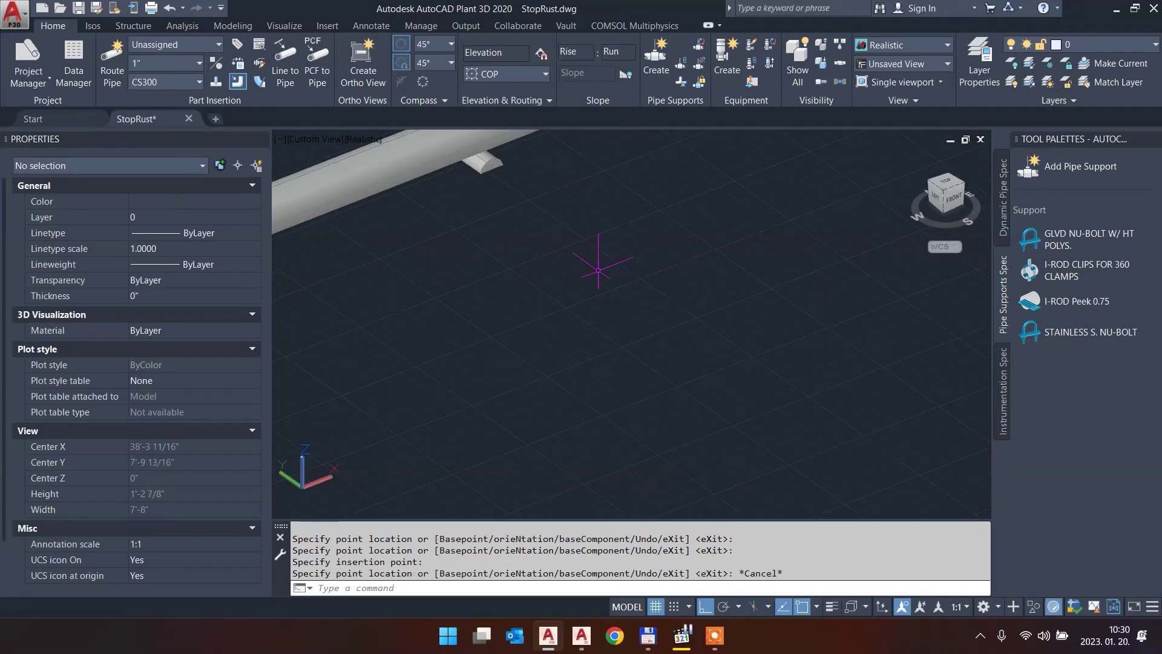
pyautogui.keyDown('shift'); pyautogui.moveTo(600, 259); pyautogui.dragTo(581, 283, button='middle'); pyautogui.keyUp('shift')
pyautogui.scroll(-6, 587, 260)
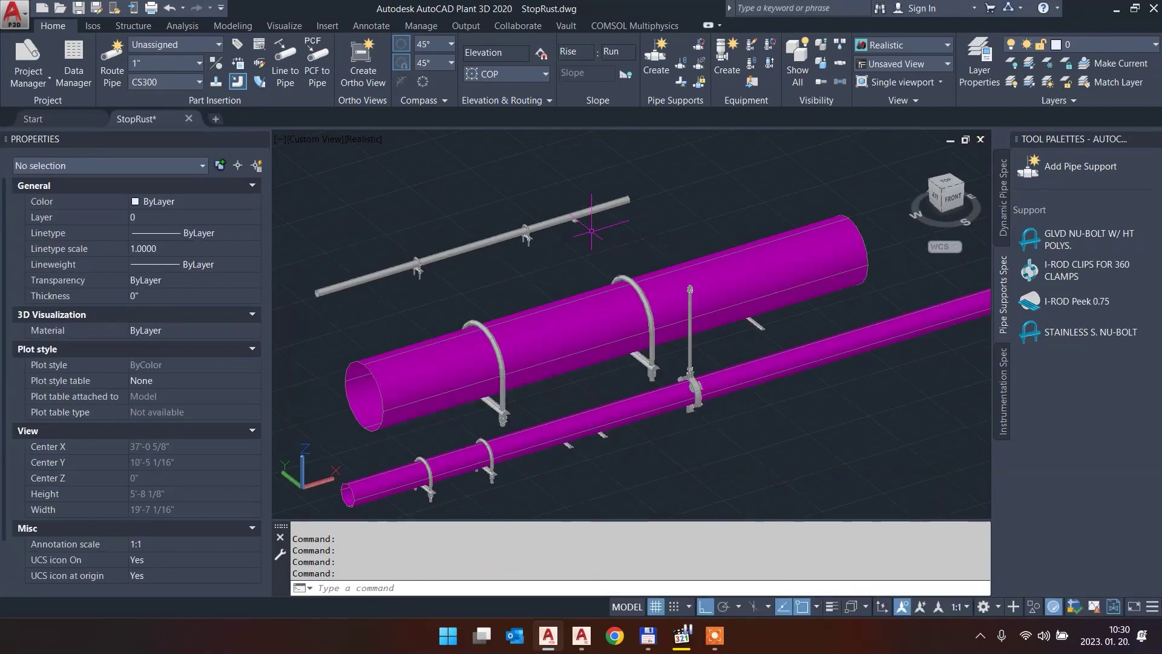